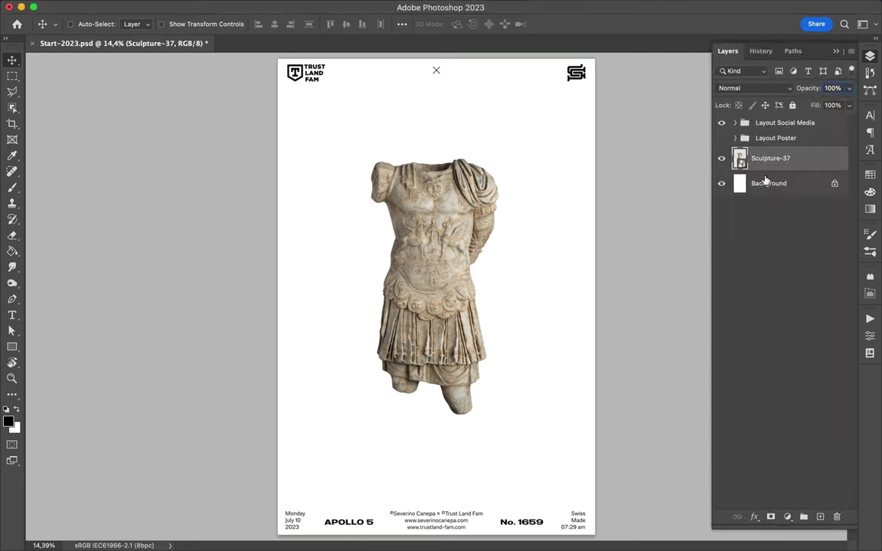
Centre the torso vertically and add an enlarged SPQR text layer above it.
left_click(402, 23)
left_click(439, 57)
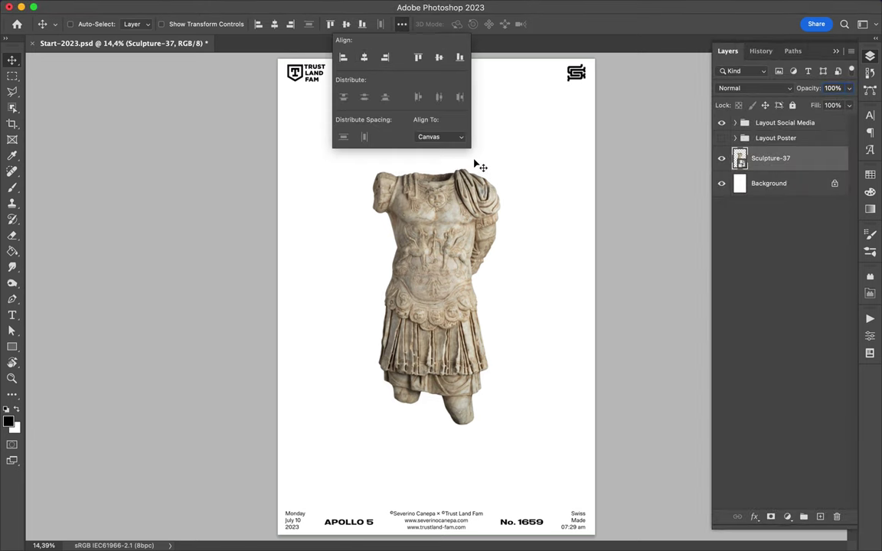
key("t")
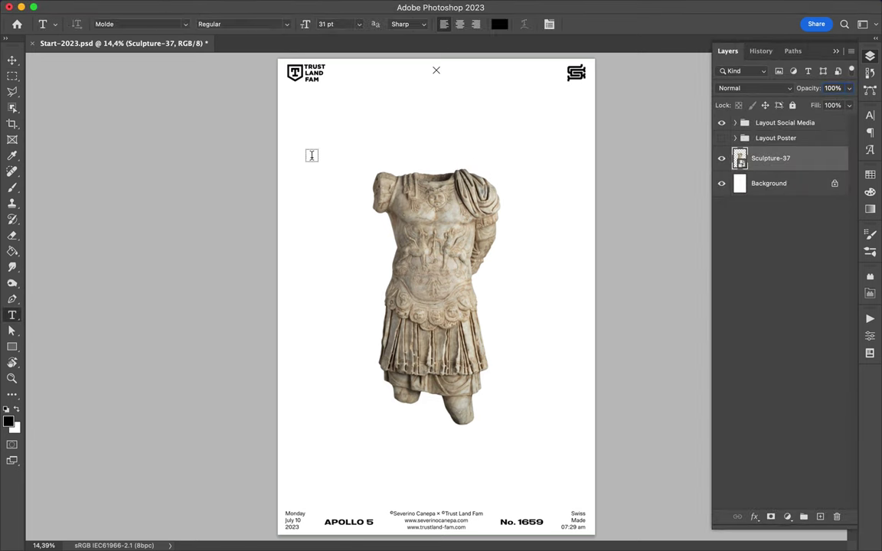
left_click(313, 156)
type("R")
left_click_drag(331, 157, 551, 167)
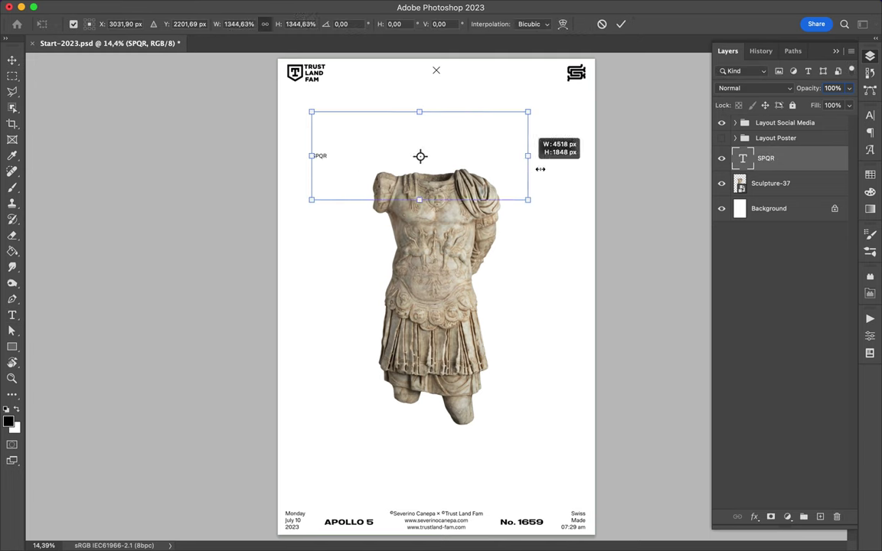
Set SPQR in Anguita Sans after trying Acumin Variable Concept, then commit and transform it.
left_click(871, 117)
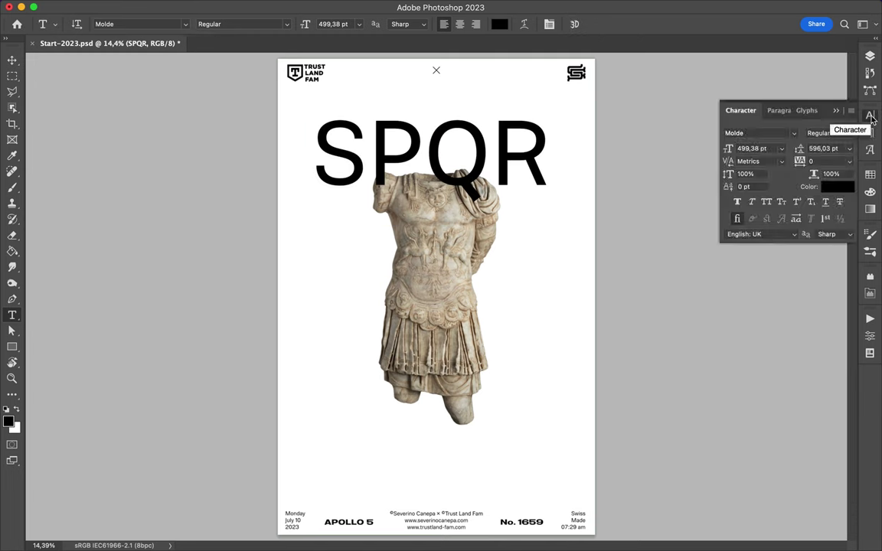
left_click(795, 134)
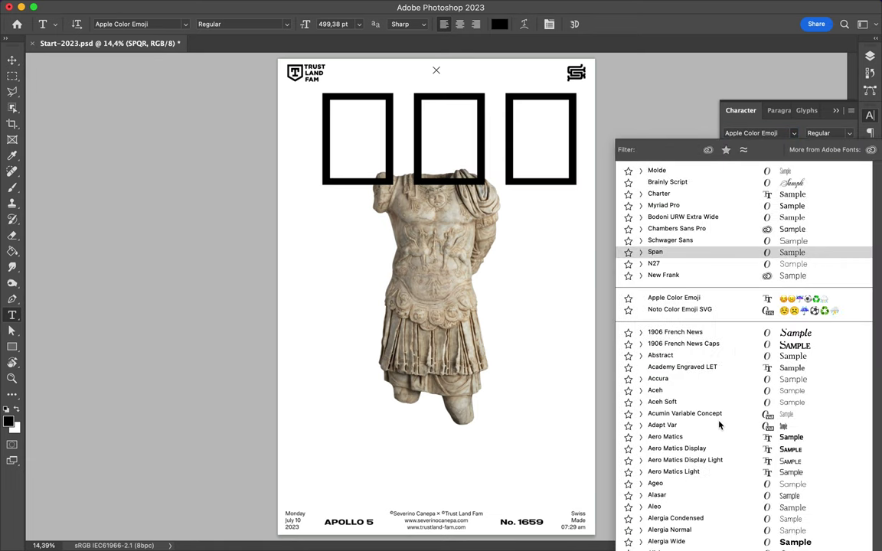
left_click(674, 413)
left_click(794, 133)
scroll(705, 399, "down", 5)
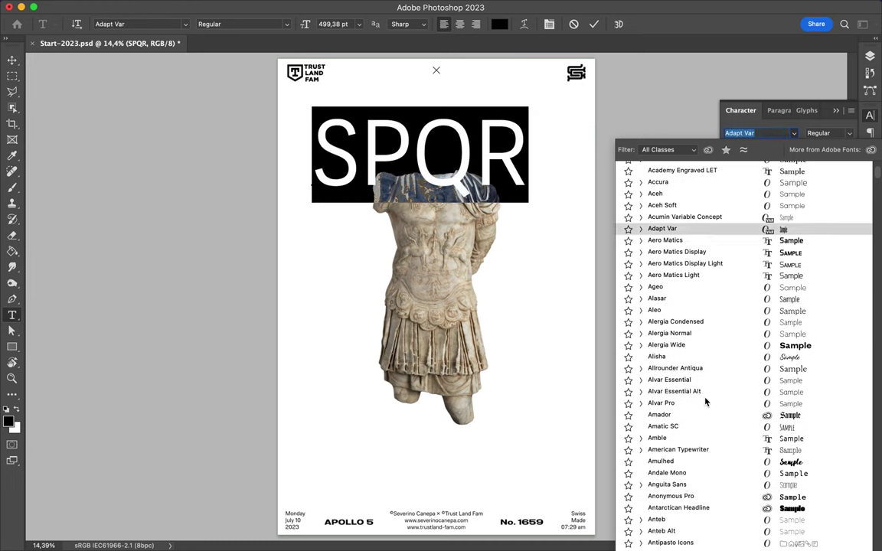
left_click(685, 485)
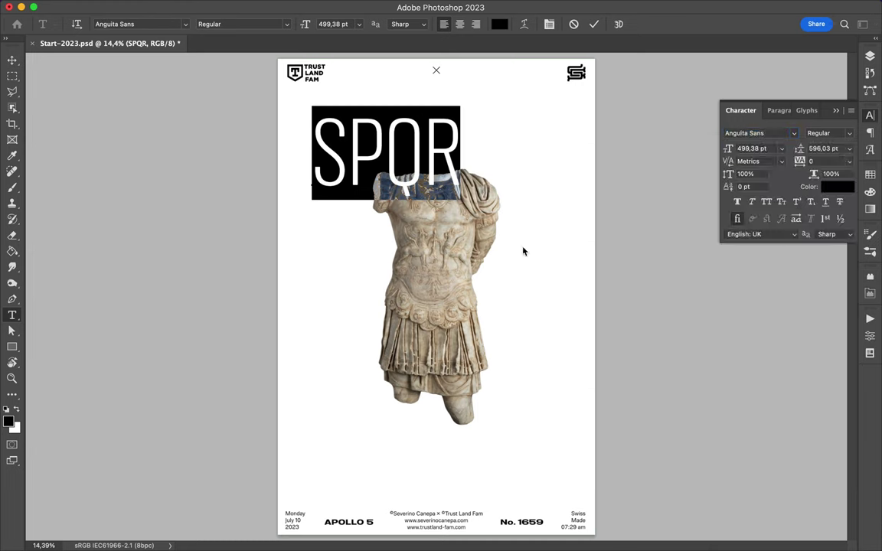
key("ctrl+t")
key("ctrl+Return")
key("ctrl+t")
Stretch the SPQR text to nearly the full poster width.
mouse_move(465, 149)
left_mouse_down()
mouse_move(536, 163)
mouse_move(584, 154)
left_mouse_up()
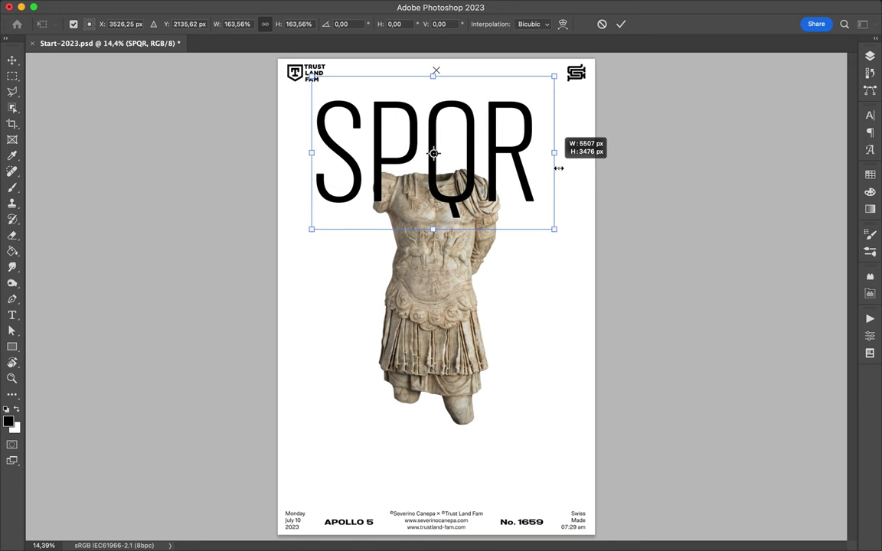
left_click_drag(310, 153, 284, 153)
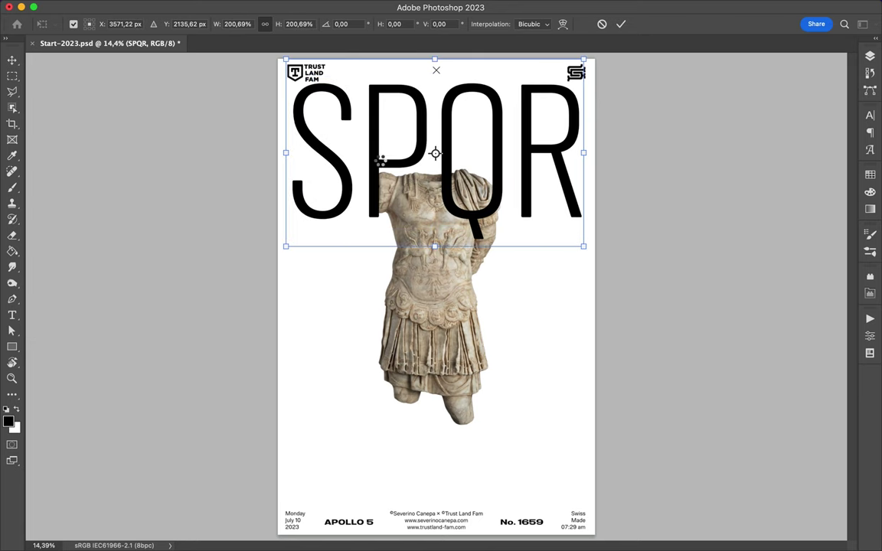
key("Return")
left_click_drag(381, 160, 381, 337)
Duplicate SPQR and set the copy in Basilia Compress D Medium.
left_click(870, 56)
left_click(870, 115)
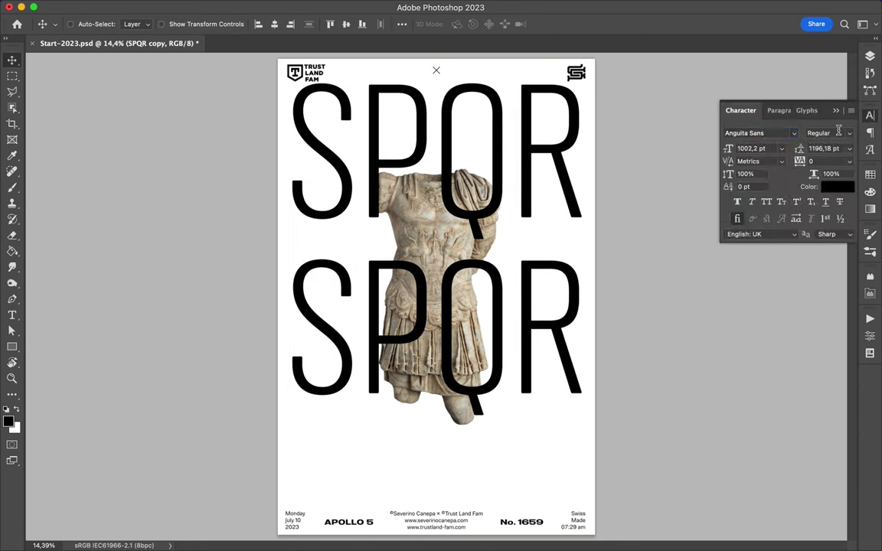
left_click(794, 133)
scroll(733, 355, "down", 3)
scroll(732, 355, "down", 3)
scroll(733, 355, "down", 5)
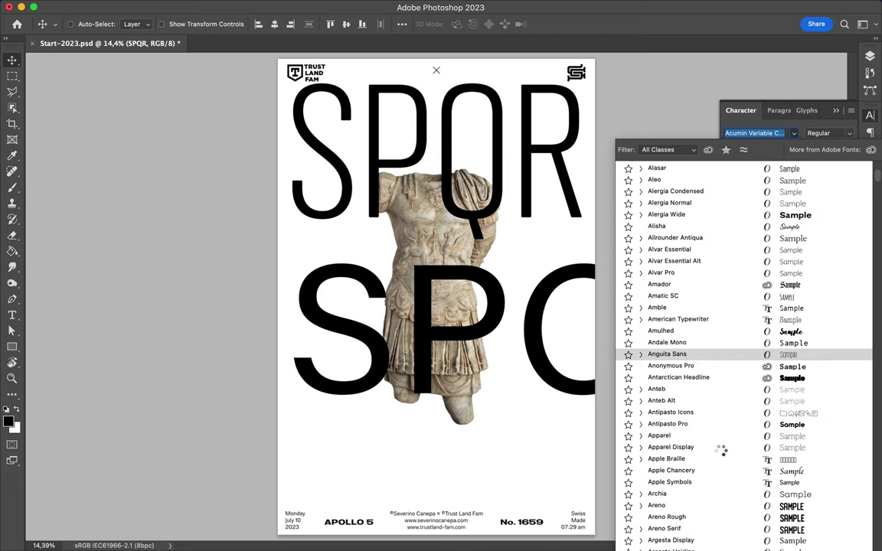
scroll(722, 453, "down", 2)
scroll(721, 454, "down", 5)
scroll(721, 454, "down", 5)
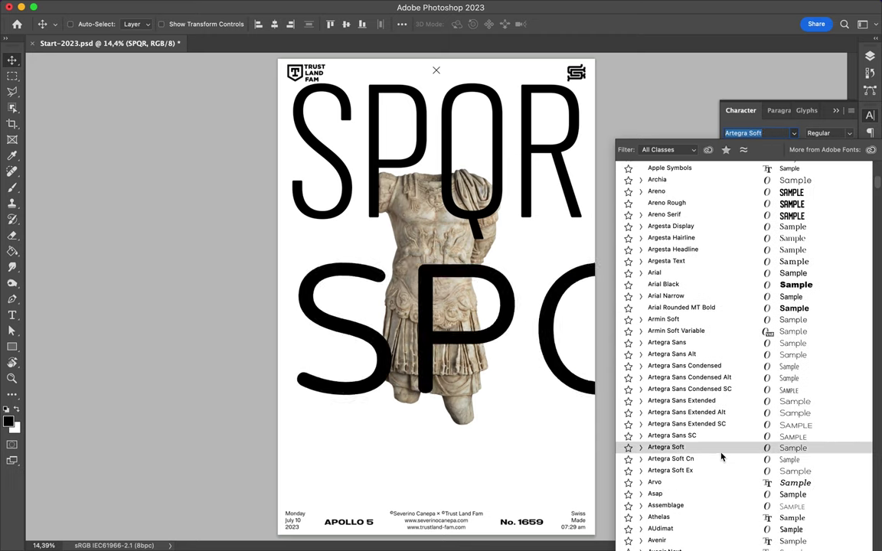
scroll(721, 457, "down", 3)
scroll(721, 457, "down", 4)
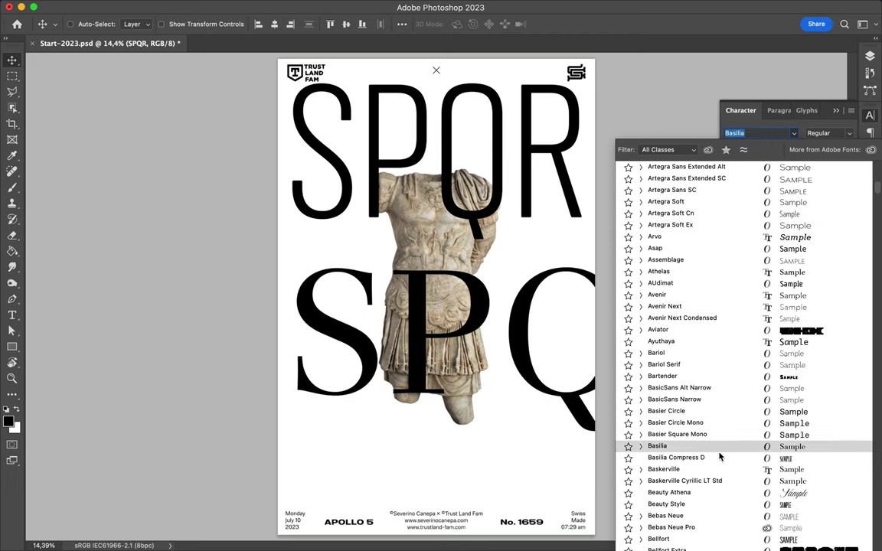
left_click(717, 458)
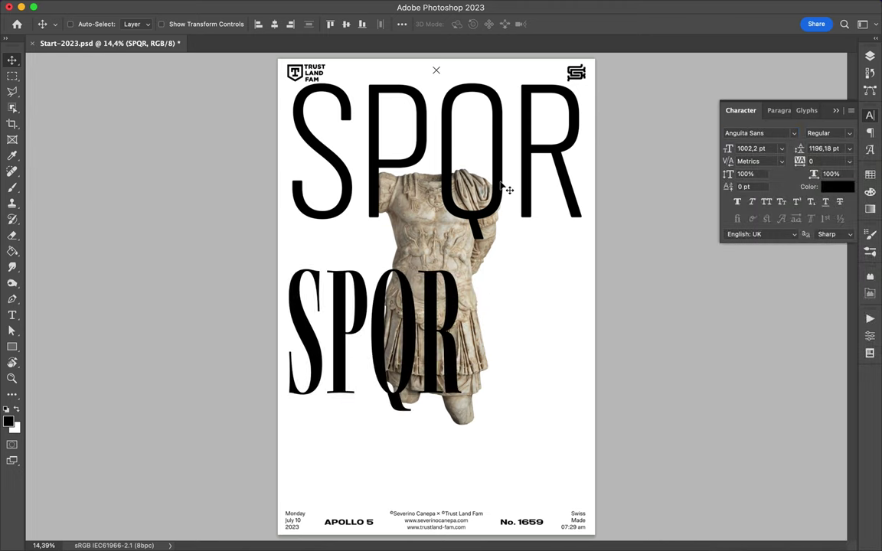
Remove the original, enlarge condensed SPQR to fill the poster, centre it vertically, add a layer mask.
key("ctrl+t")
left_click_drag(375, 339, 555, 70)
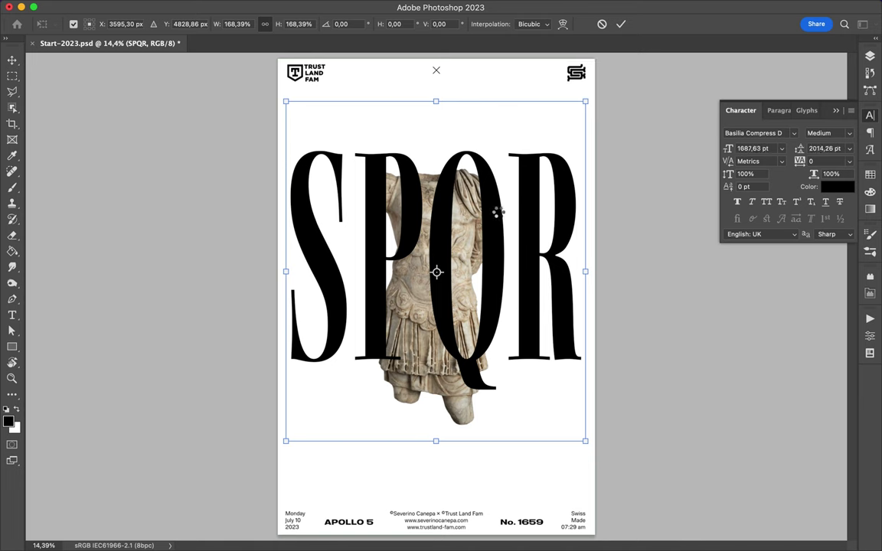
key("Return")
left_click(346, 23)
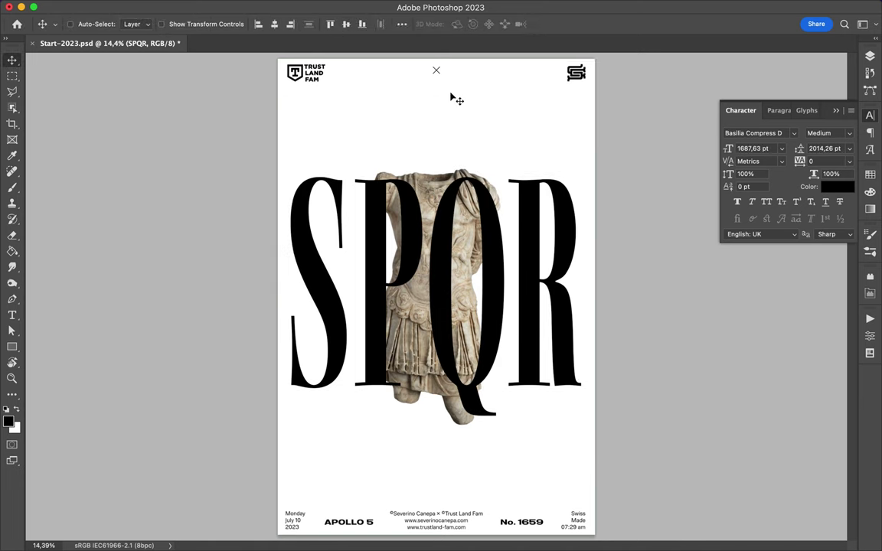
key("F7")
left_click(771, 517)
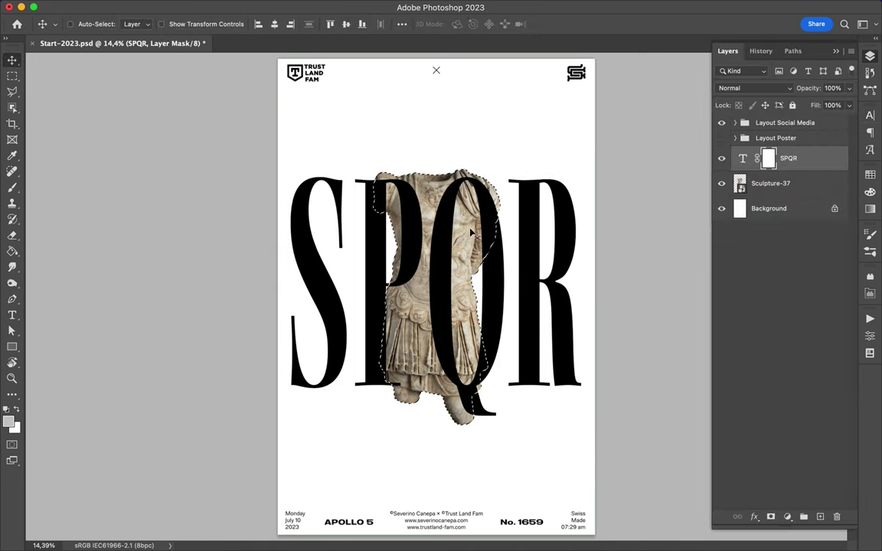
With a black brush at full flow and 100% smoothing, mask the Q's stroke over the torso.
key("b")
left_click(82, 24)
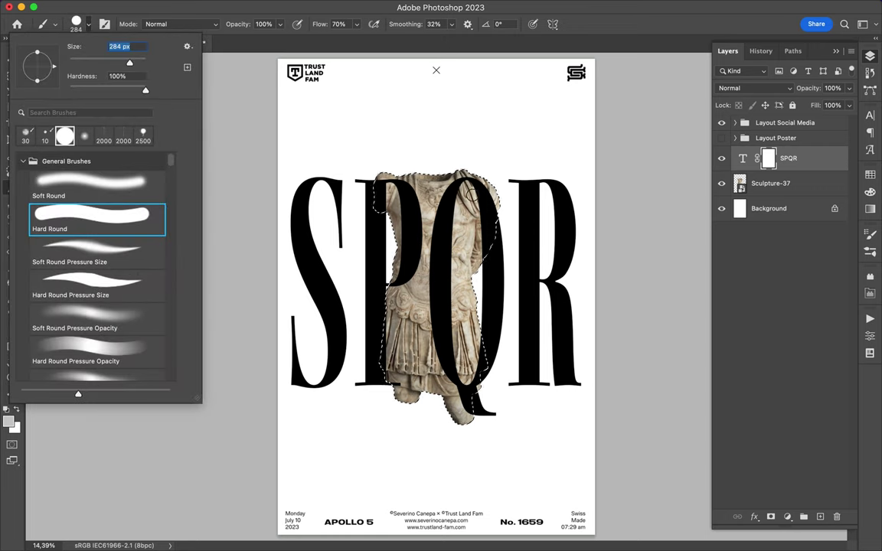
key("Return")
left_click_drag(346, 23, 374, 36)
left_click_drag(451, 24, 490, 38)
left_click(470, 287)
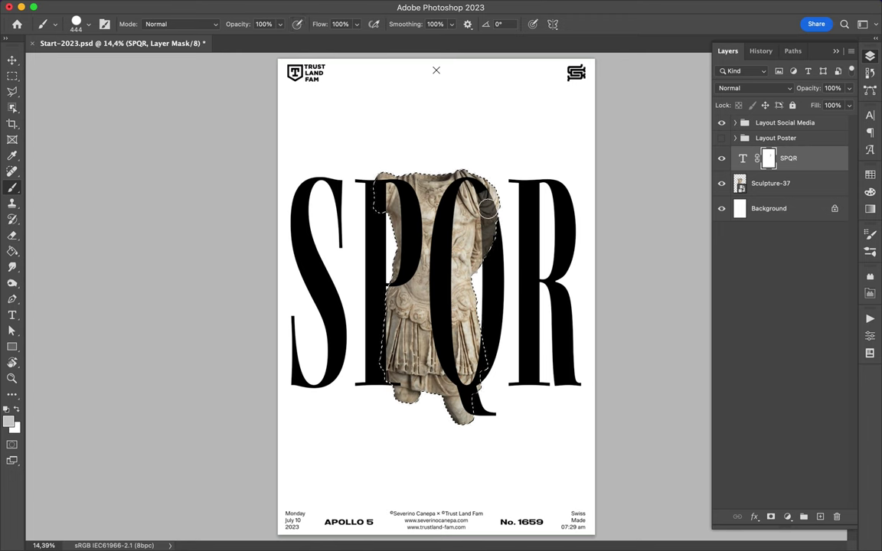
left_click_drag(488, 207, 453, 351)
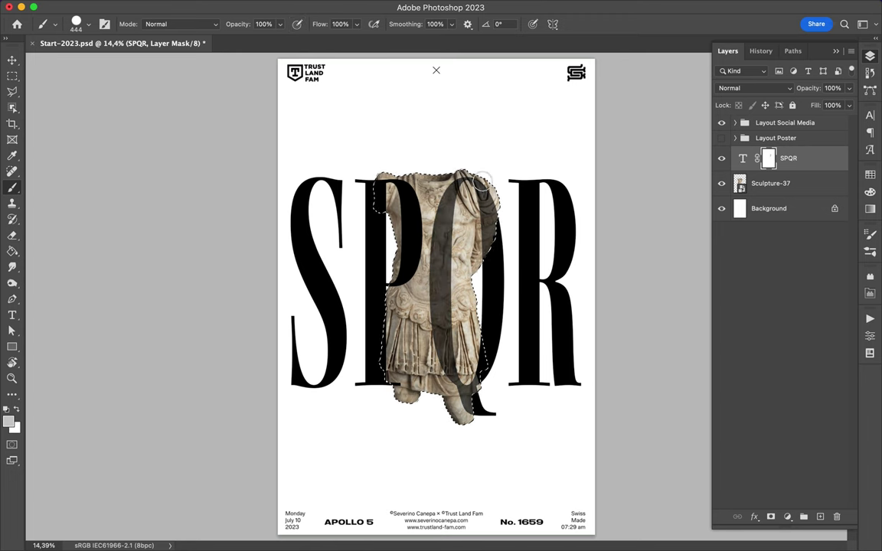
Switch to a soft round brush, adjust flow and smoothing, then start a lasso selection around the torso.
left_click(88, 24)
double_click(71, 214)
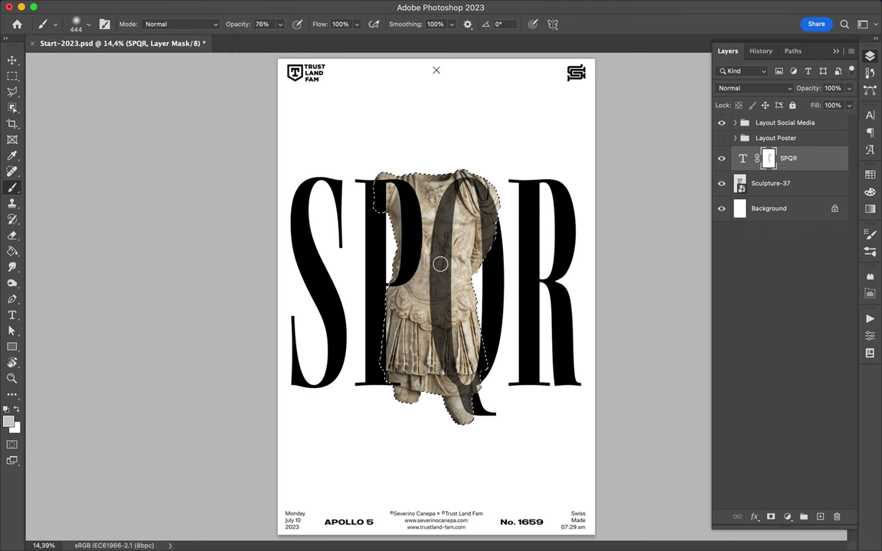
mouse_move(356, 24)
left_mouse_down()
mouse_move(336, 39)
mouse_move(361, 38)
left_mouse_up()
mouse_move(452, 24)
left_mouse_down()
mouse_move(447, 42)
mouse_move(437, 41)
left_mouse_up()
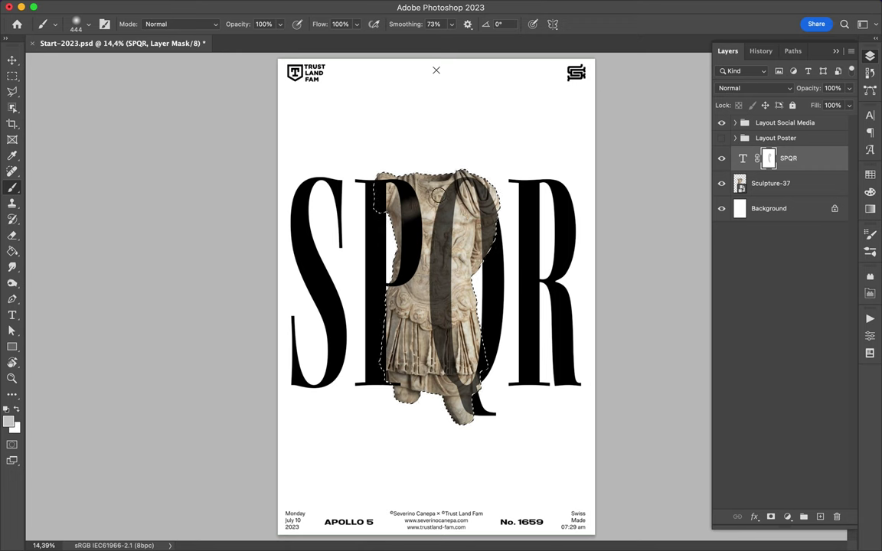
left_click(88, 24)
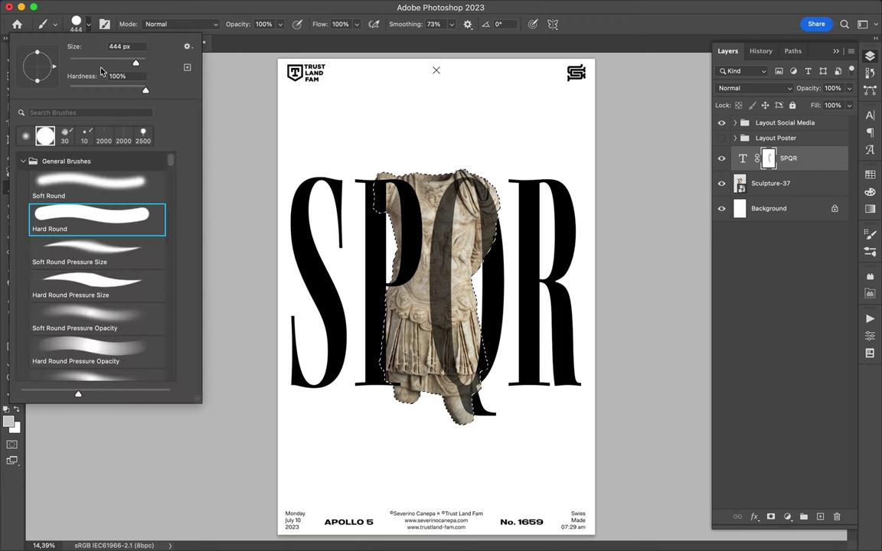
left_click(12, 94)
left_click_drag(431, 214, 429, 212)
Outline the statue with a lasso selection.
key("Return")
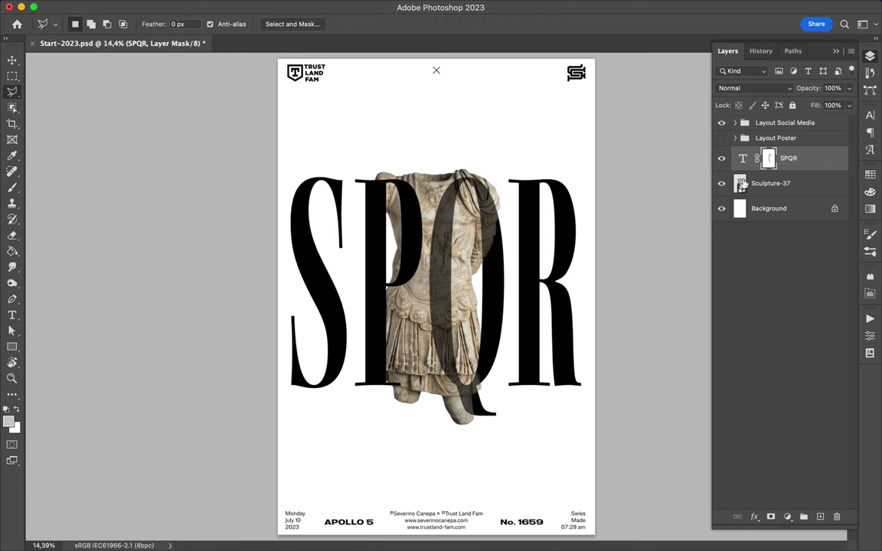
left_click(318, 149)
left_click(386, 124)
left_click(432, 167)
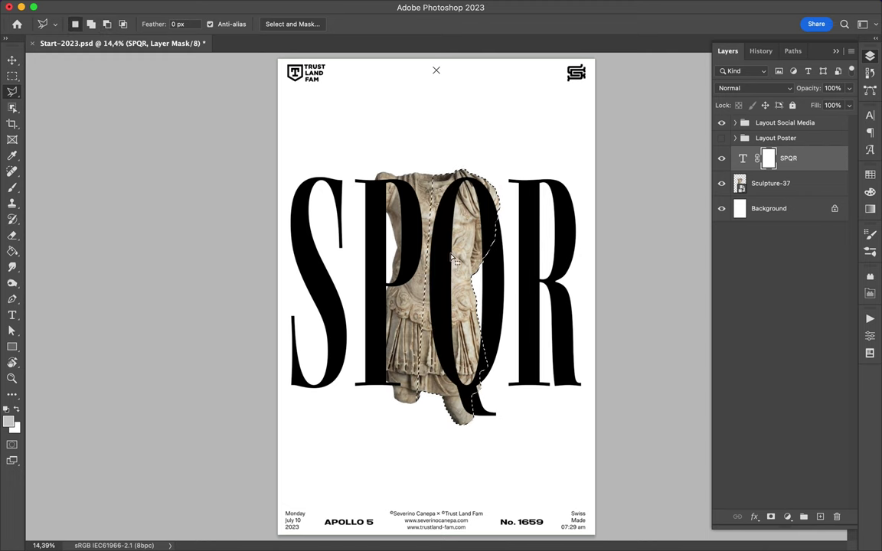
Duplicate the SPQR layer, rasterize the copy, delete its pixels inside the statue selection, and deselect.
key("b")
left_click(742, 158)
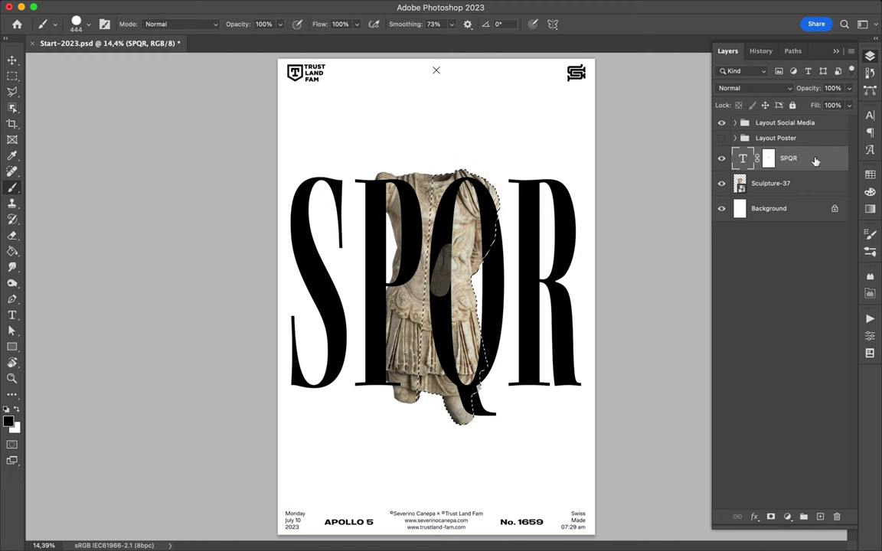
key("ctrl+j")
right_click(737, 157)
right_click(828, 159)
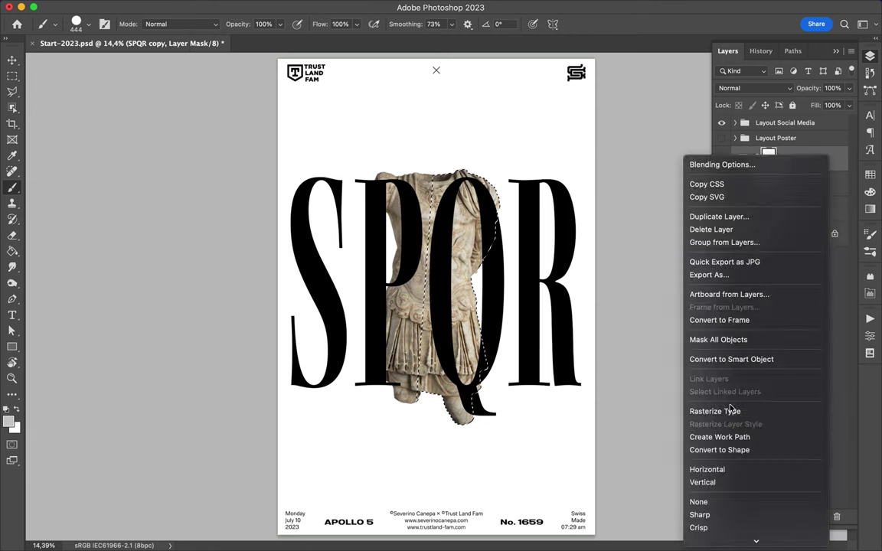
left_click(730, 411)
left_click(740, 158)
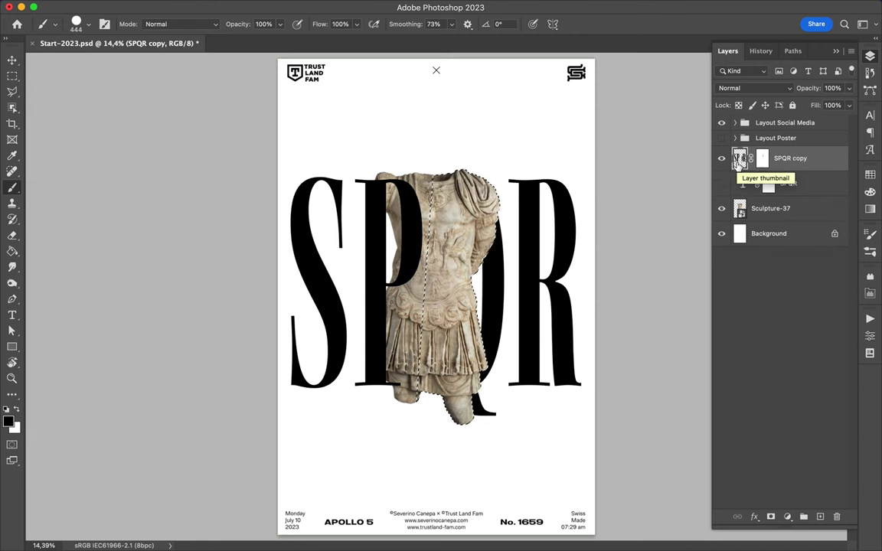
key("m")
key("ctrl+d")
Centre the SPQR copy horizontally and delete the Q where it overlaps the statue.
key("v")
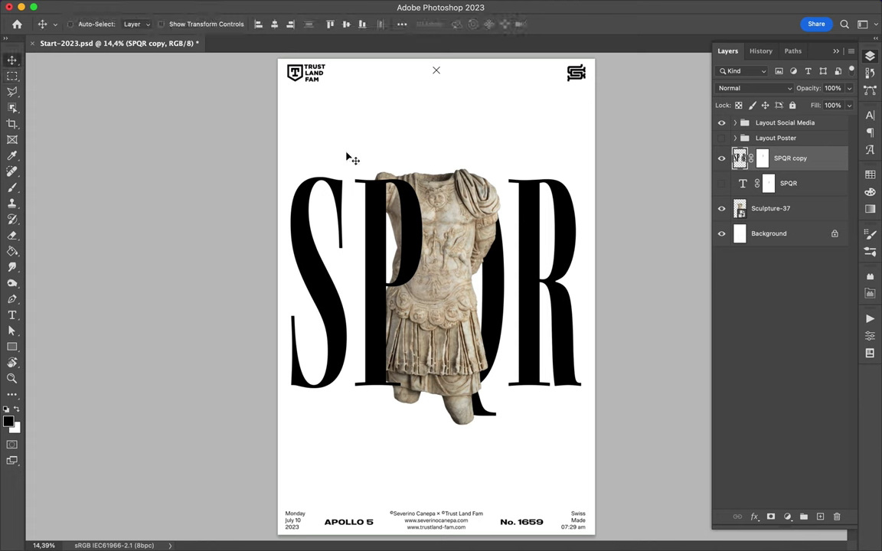
left_click(276, 23)
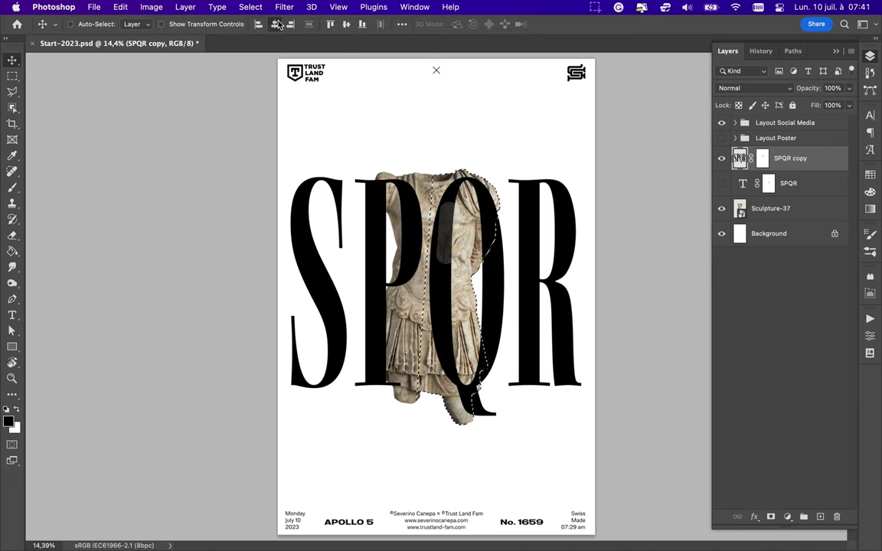
left_click(278, 23)
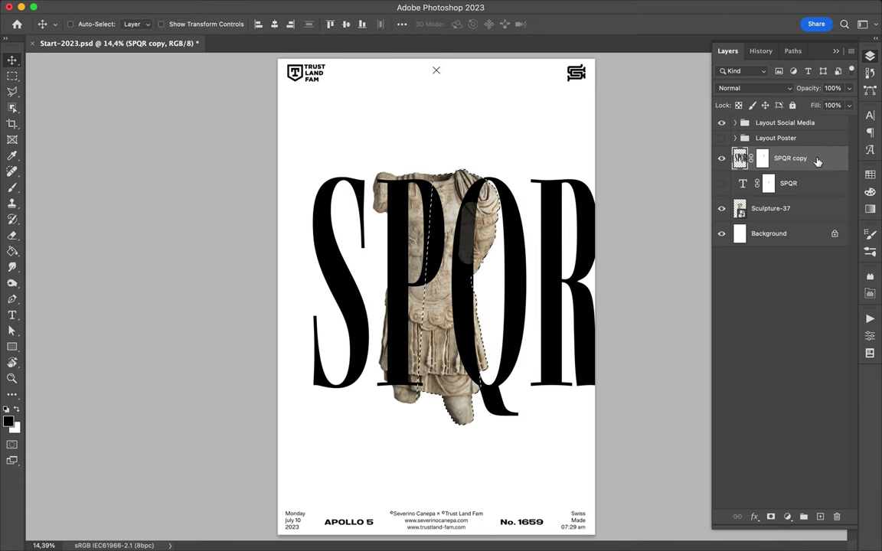
left_click(274, 24)
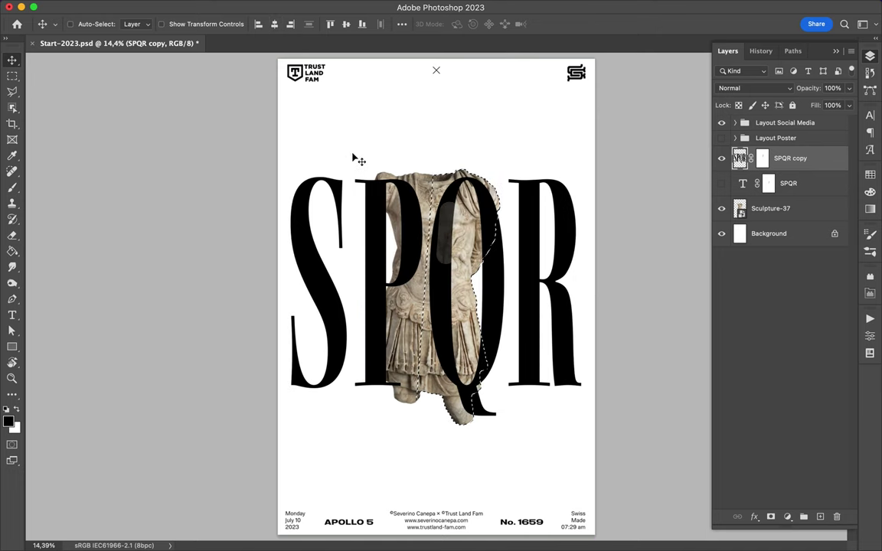
key("Delete")
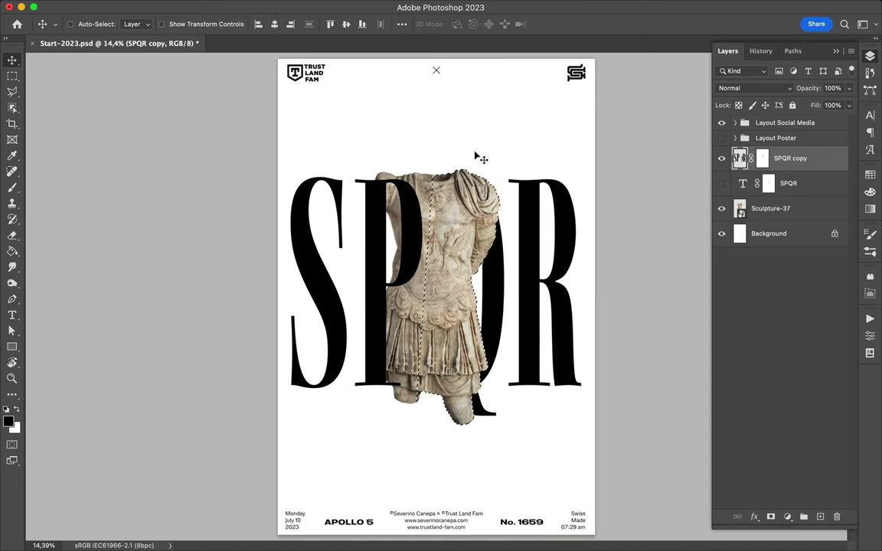
Load the statue selection and erase the P's edge over the statue's left side.
left_click(740, 208, "super")
key("b")
key("e")
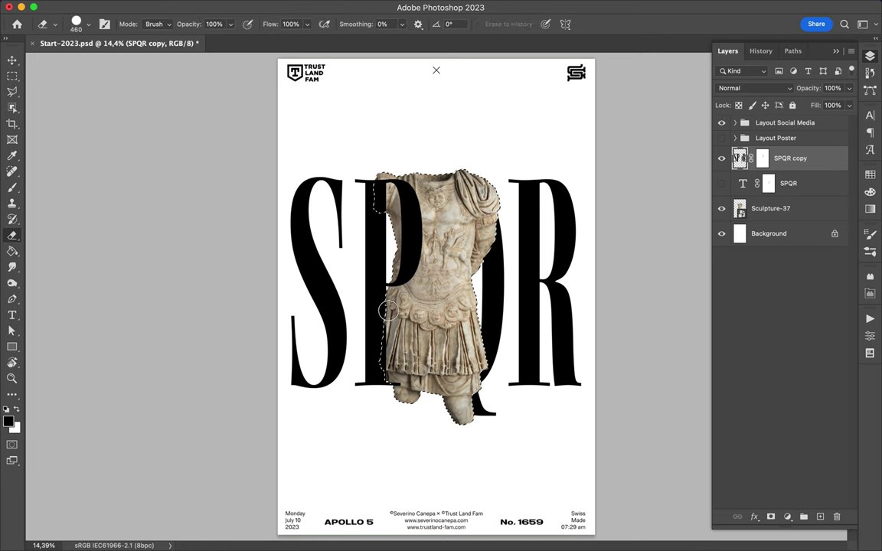
left_click_drag(386, 302, 408, 395)
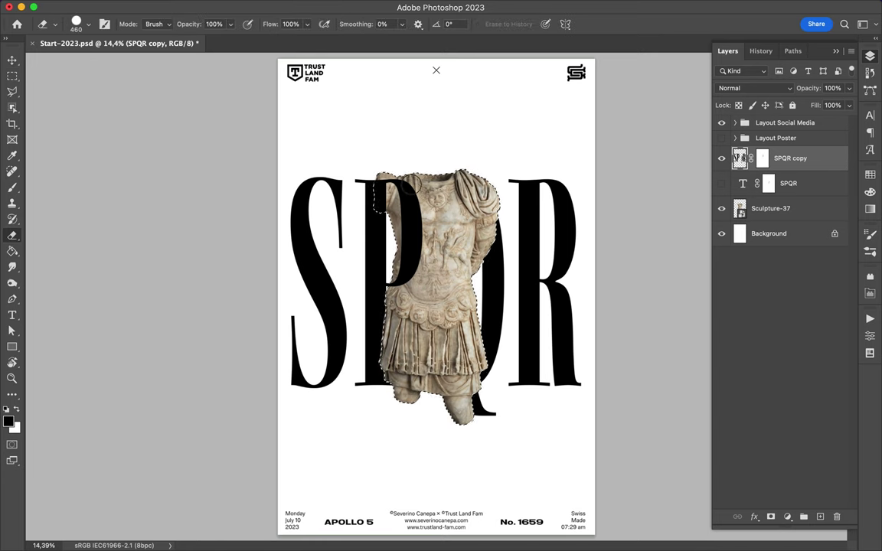
Add an empty Layer 1 beneath the sculpture and fill the statue shape with black.
key("m")
left_click(765, 233)
key("super+shift+alt+n")
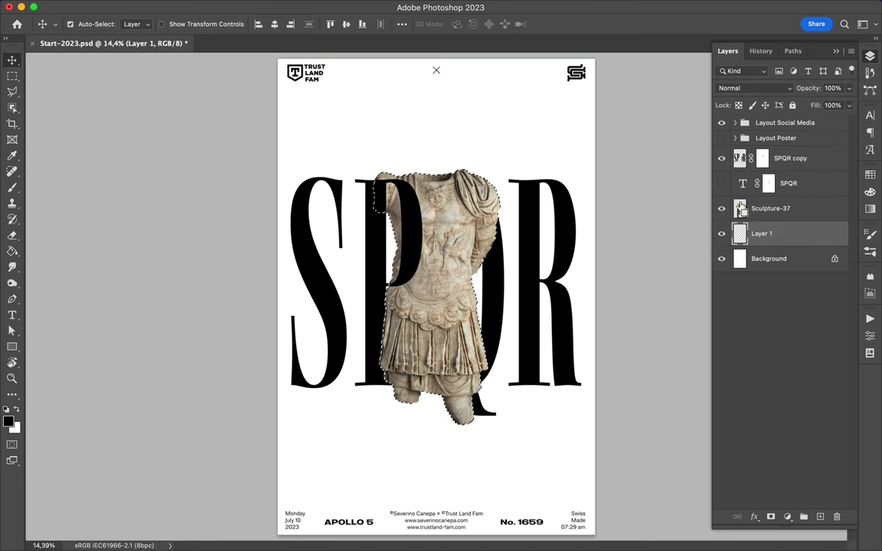
key("g")
Gaussian-blur Layer 1 at radius 111,9 px, blend it Multiply, and set fill to 50%.
left_click(286, 6)
mouse_move(288, 165)
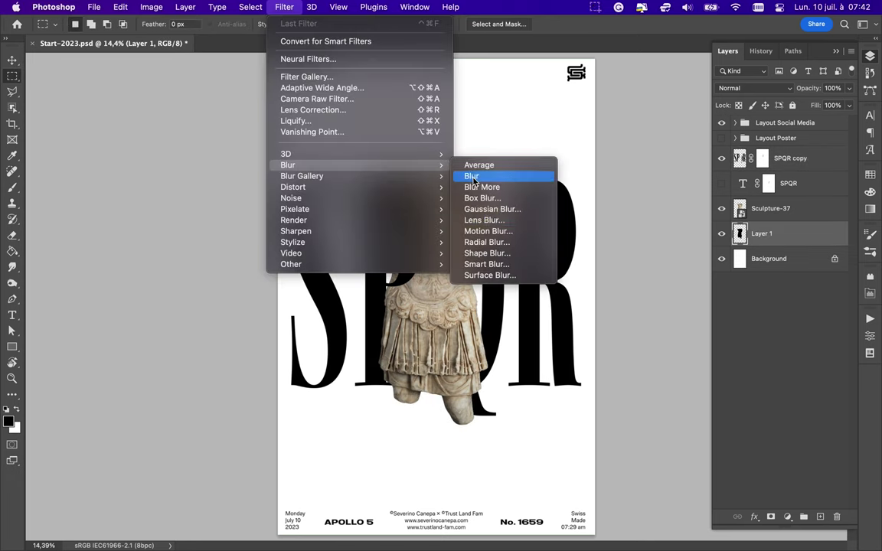
left_click(492, 211)
left_click_drag(692, 253, 707, 253)
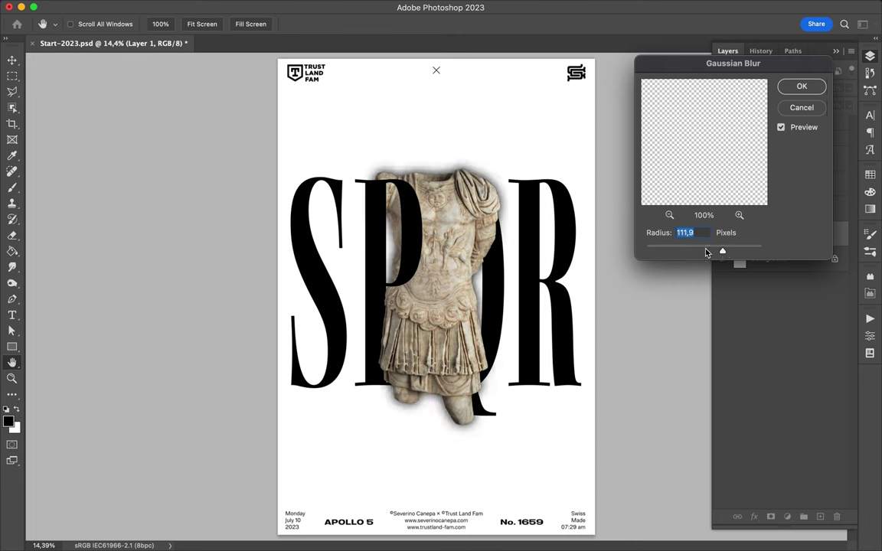
left_click(802, 86)
left_click(755, 89)
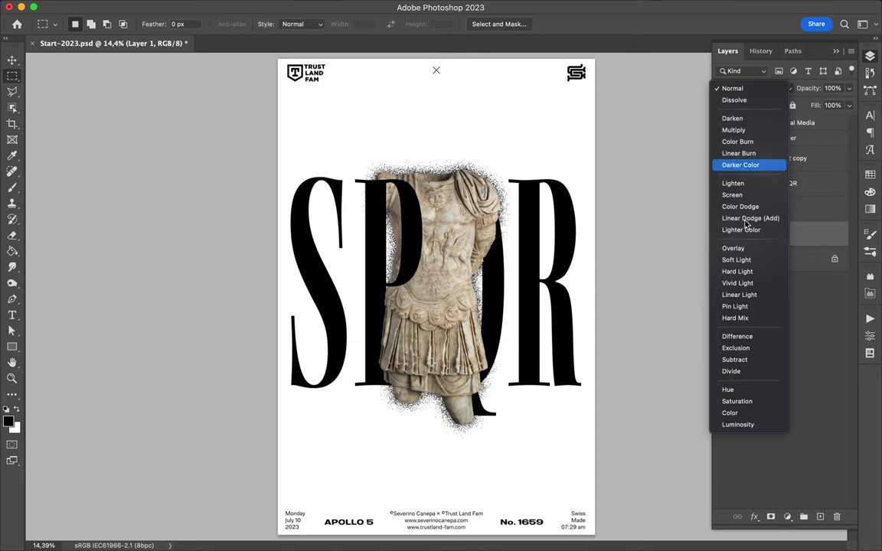
left_click(735, 126)
key("shift+5")
left_click(14, 63)
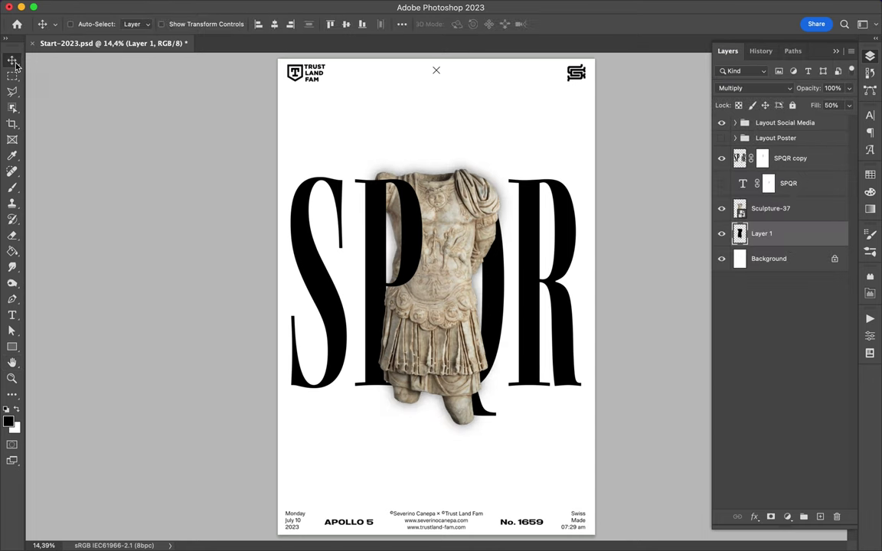
Draw a red #b42525 rectangle covering the whole poster above the Background.
scroll(436, 144, "down", 2)
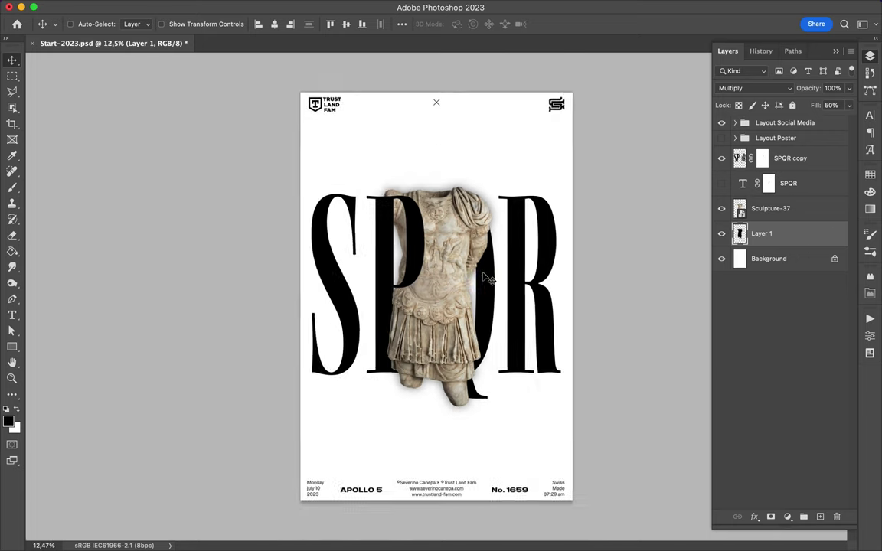
left_click(760, 259)
key("u")
left_click(135, 24)
left_click(211, 48)
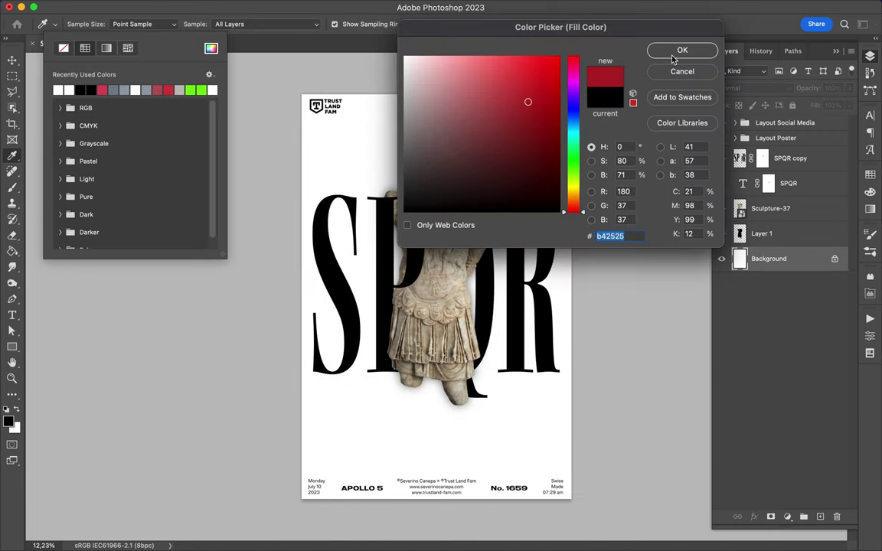
left_click(681, 50)
left_click_drag(300, 94, 573, 502)
left_click(870, 59)
Load the SPQR letter selection, set a 2120 px brush, and add a new layer.
left_click(740, 158, "ctrl")
key("b")
left_click(88, 24)
left_click_drag(37, 33, 48, 34)
left_click(796, 158)
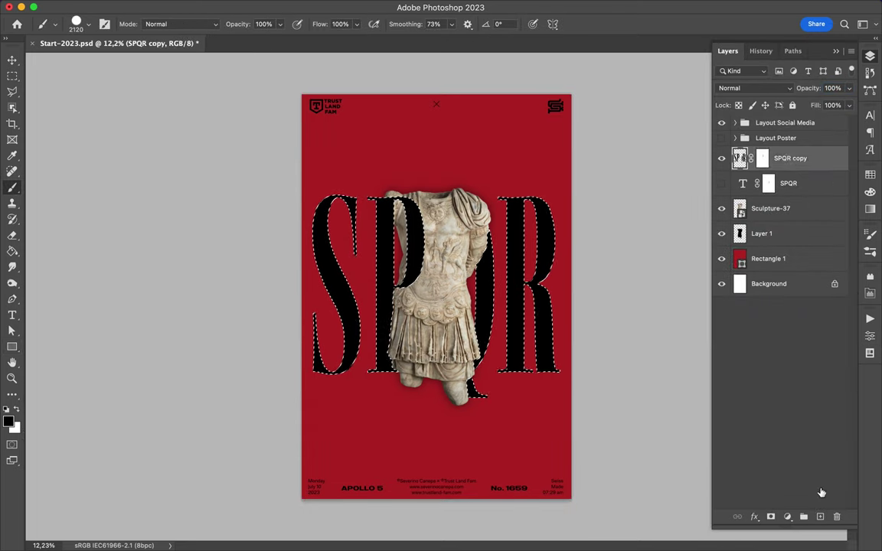
left_click(820, 517)
Paint the selected SPQR letters yellow #dbdd1a on the new layer, then deselect.
left_click(8, 421)
left_click(574, 186)
left_click(521, 59)
left_click(542, 76)
left_click(687, 50)
mouse_move(318, 207)
left_mouse_down()
mouse_move(452, 197)
mouse_move(491, 237)
mouse_move(322, 283)
mouse_move(297, 360)
mouse_move(264, 362)
left_mouse_up()
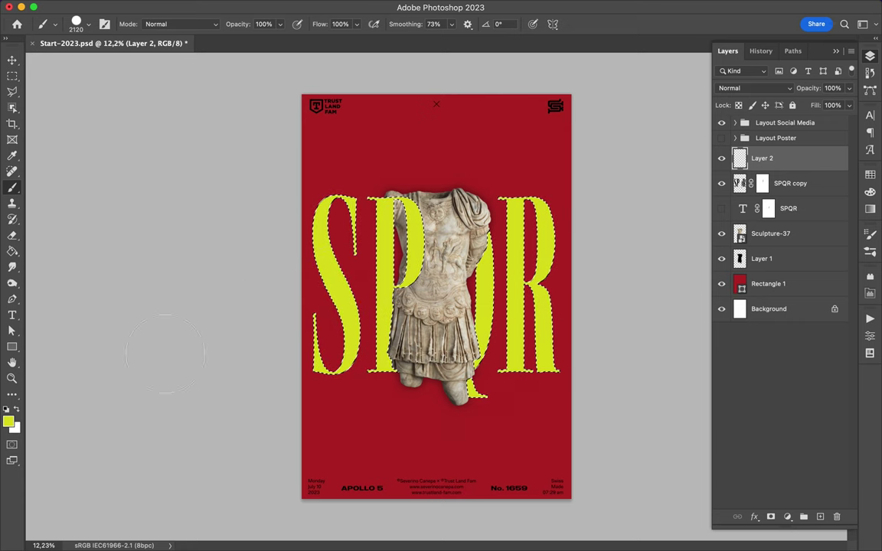
left_click(12, 60)
key("ctrl+d")
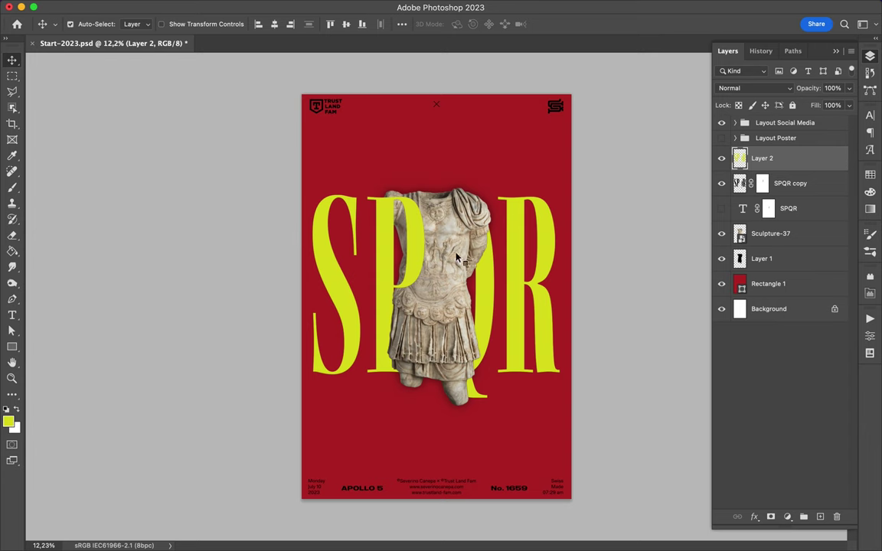
Duplicate the Sculpture-37 layer.
left_click(773, 233)
key("ctrl+j")
left_click(755, 88)
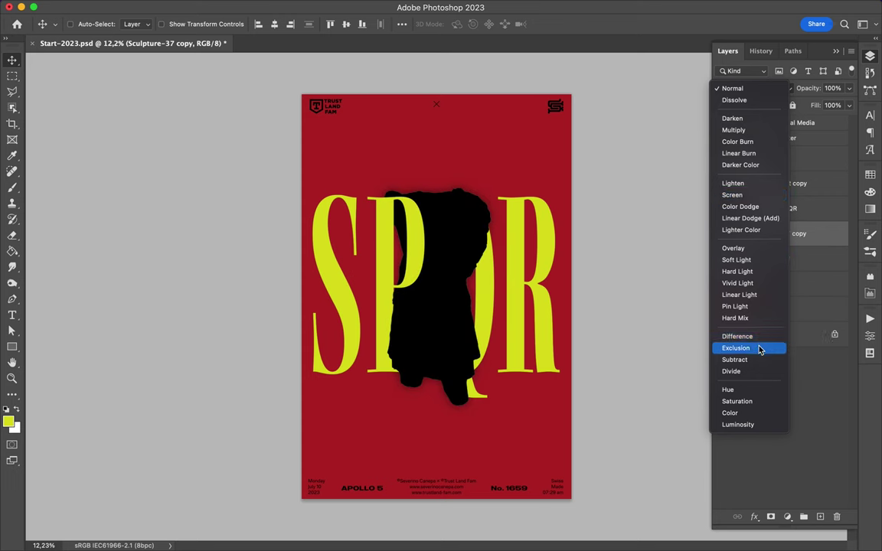
Set the sculpture copy to Overlay at 49% fill and duplicate it.
left_click(733, 248)
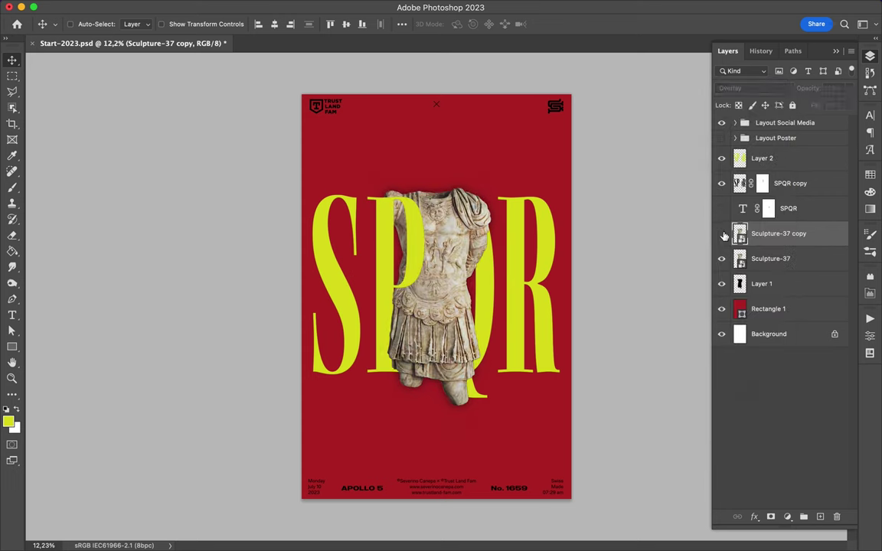
left_click_drag(848, 105, 821, 125)
key("ctrl+j")
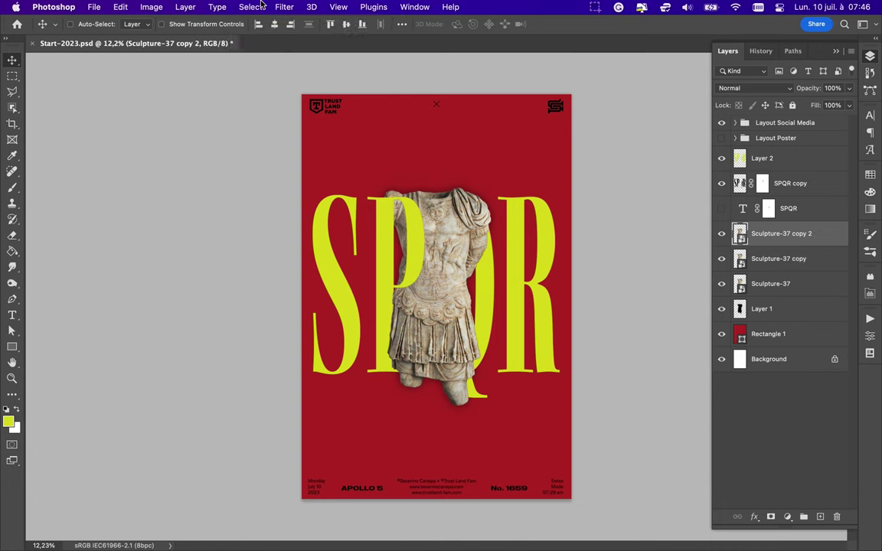
Apply a High Pass filter to the new copy and blend it in Vivid Light.
left_click(284, 6)
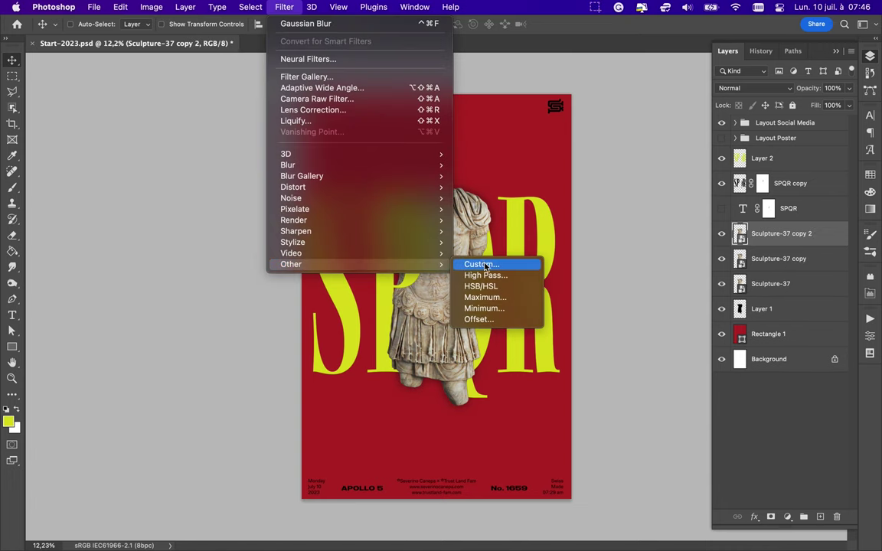
left_click(489, 276)
mouse_move(72, 197)
left_mouse_down()
mouse_move(48, 191)
mouse_move(73, 196)
left_mouse_up()
key("Return")
left_click(766, 91)
Add a small Gaussian Blur of about 2.4 px and lower the copy's fill to 25%.
left_click(754, 282)
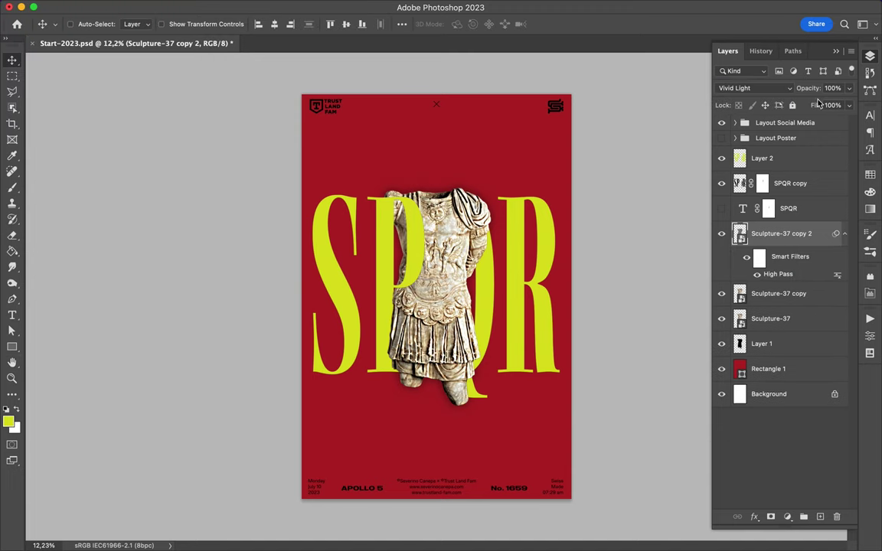
left_click(284, 6)
left_click(493, 210)
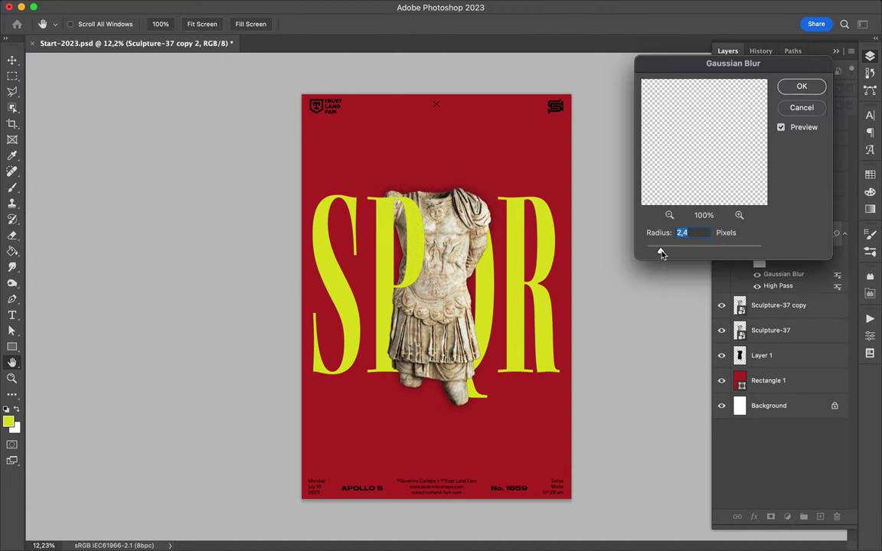
left_click_drag(685, 253, 743, 253)
left_click_drag(671, 256, 685, 249)
key("Return")
left_click(849, 105)
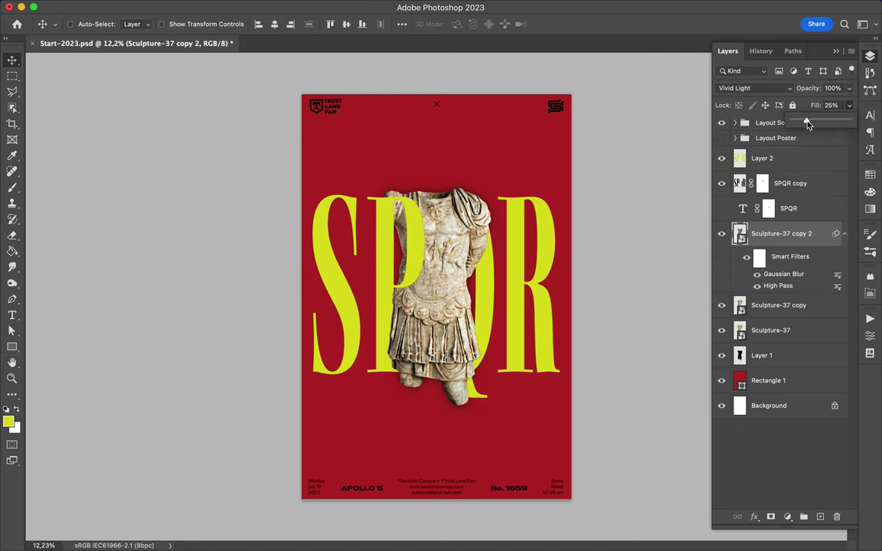
left_click(743, 217)
left_click(845, 234)
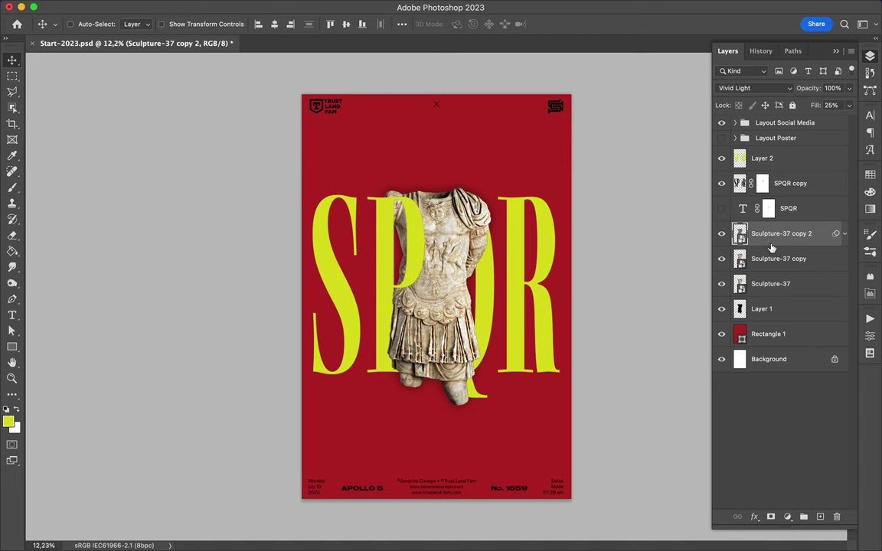
Merge Monogramme, Vector Smart Object, Shape 1 and Shape 1 copy into one layout layer.
left_click(735, 123)
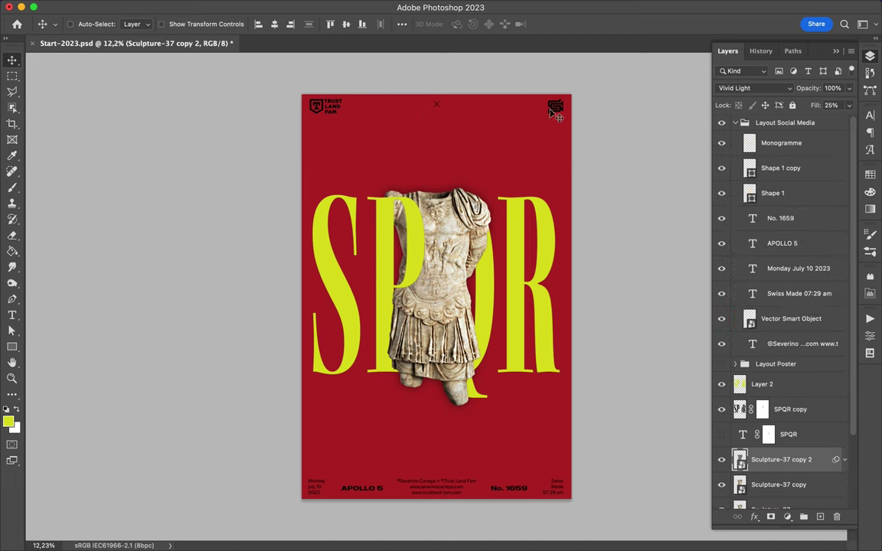
left_click(781, 143)
left_click(791, 319, "super")
left_click(796, 193, "super")
left_click(789, 167, "super")
right_click(797, 168)
left_click(689, 235)
Clip a yellow rectangle over the merged layout layer so the logos and small print turn yellow.
key("u")
left_click_drag(304, 95, 569, 120)
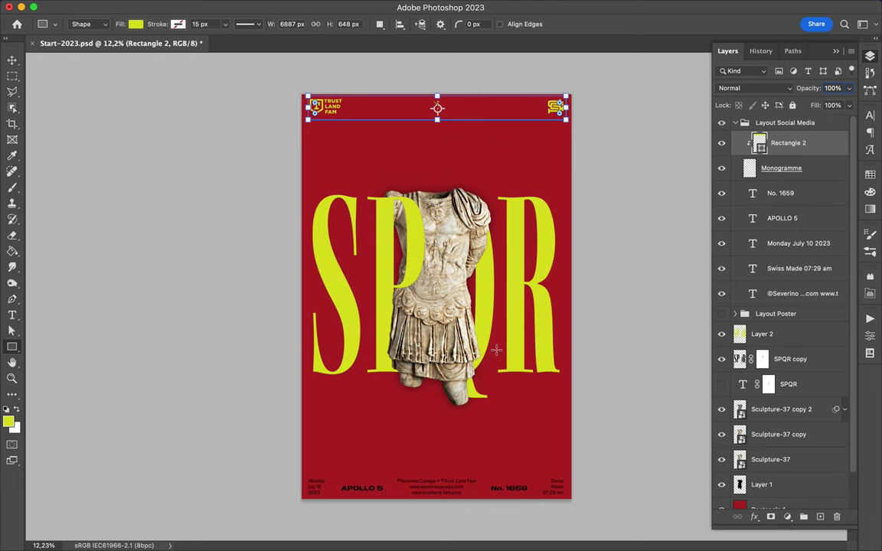
left_click(781, 193)
left_click(870, 174)
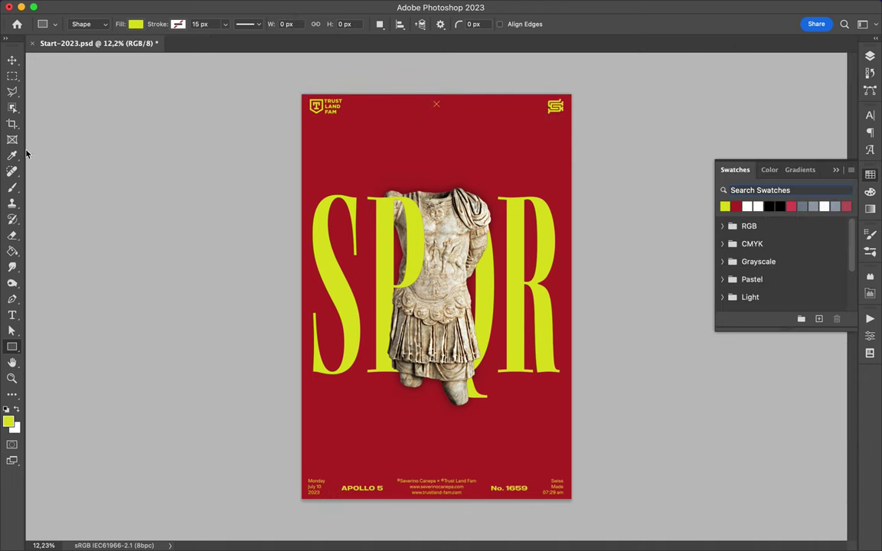
left_click(11, 60)
Draw a thin yellow 6373×110 px bar and move it into place above the SPQR letters.
key("u")
mouse_move(332, 162)
left_mouse_down()
mouse_move(454, 177)
mouse_move(439, 174)
left_mouse_up()
key("v")
left_click_drag(320, 171, 597, 418)
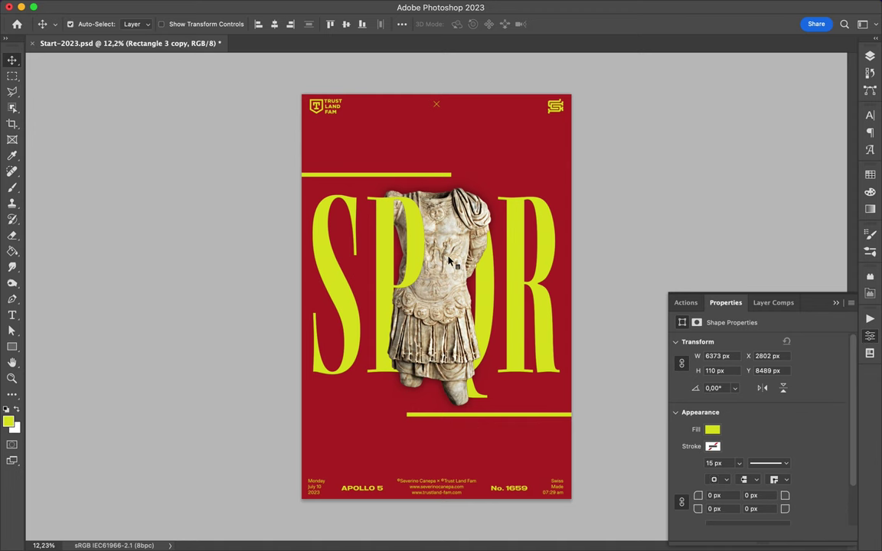
Select the Sculpture-37 copy 2 layer in the Layers panel.
left_click(870, 56)
scroll(766, 306, "down", 3)
left_click(766, 371)
left_click(786, 517)
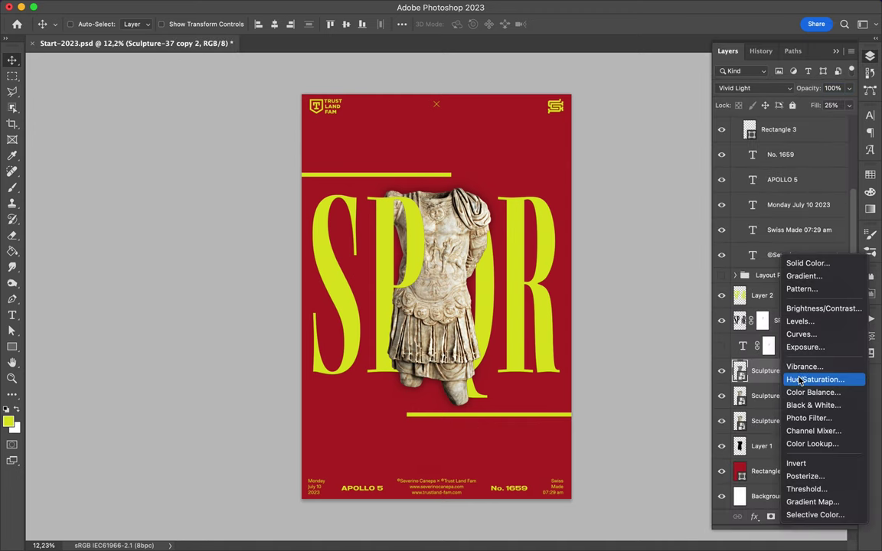
Add a Levels adjustment above the sculpture and adjust its slider.
left_click(801, 322)
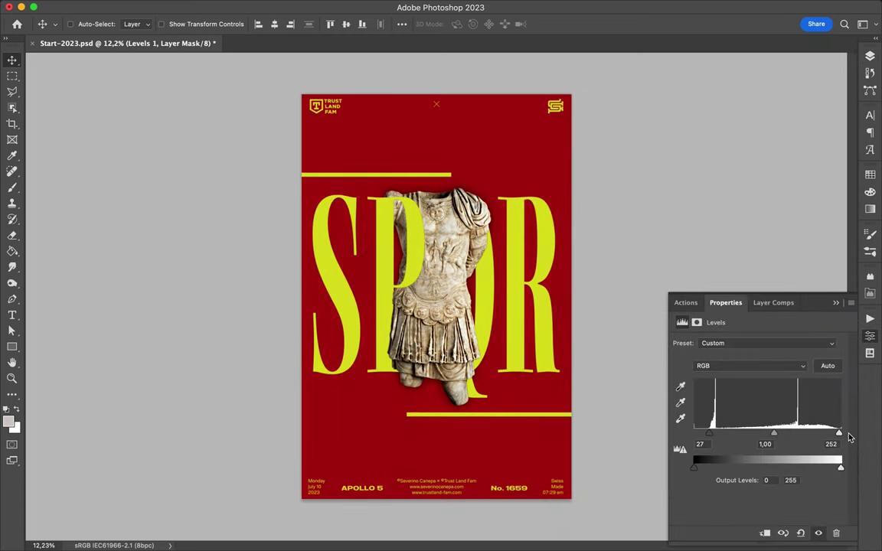
left_click_drag(775, 433, 789, 433)
left_click(870, 56)
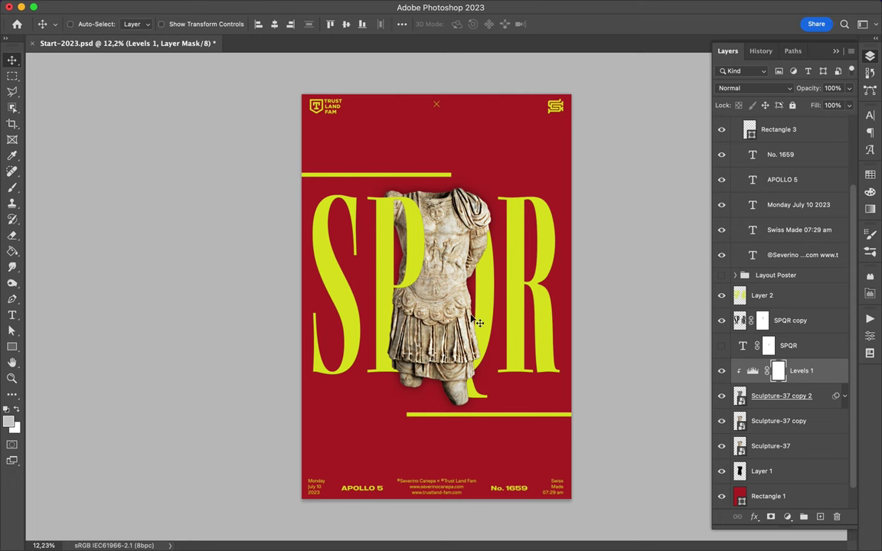
Duplicate the red Rectangle 1 background, convert it to a Smart Object and add 400% noise.
scroll(781, 460, "down", 1)
left_click(774, 473)
key("super+j")
left_click(284, 7)
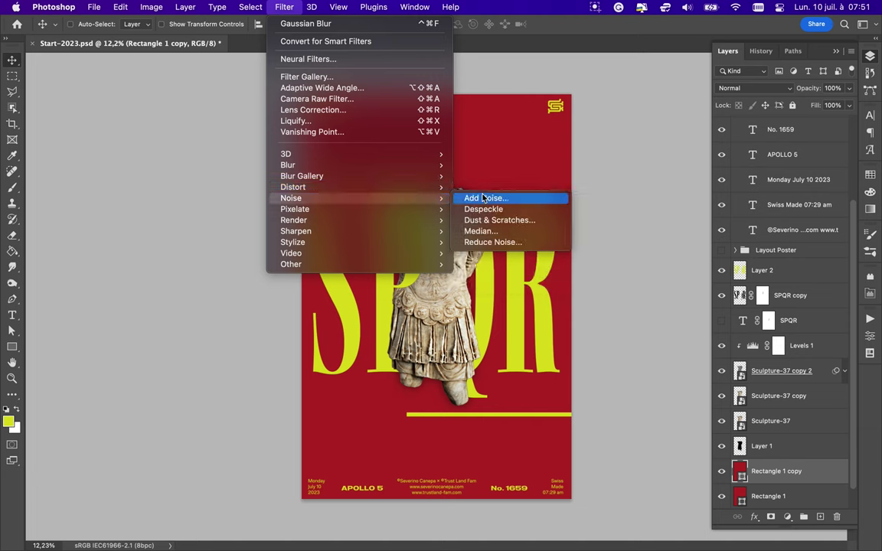
left_click(476, 198)
left_click(469, 211)
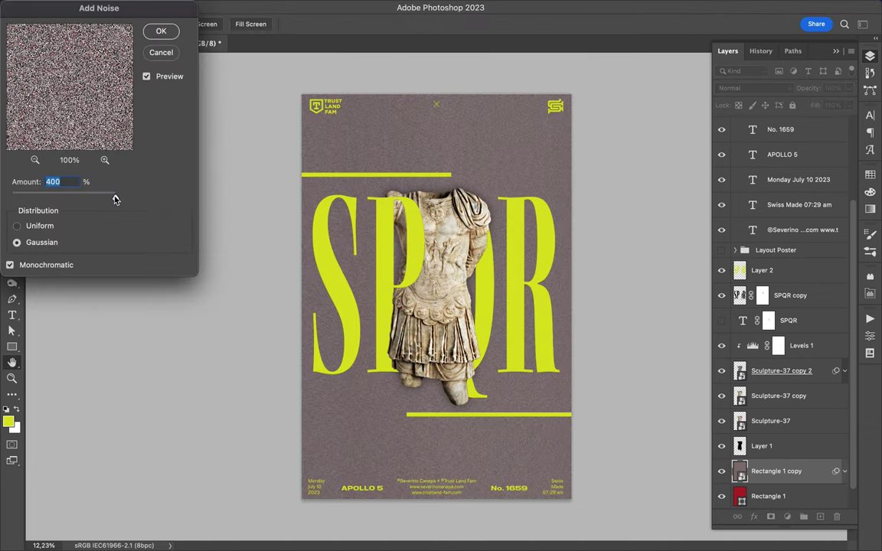
left_click(152, 33)
Blend the noise copy in Overlay mode at 14% fill and save the document.
left_click(758, 88)
left_click(681, 256)
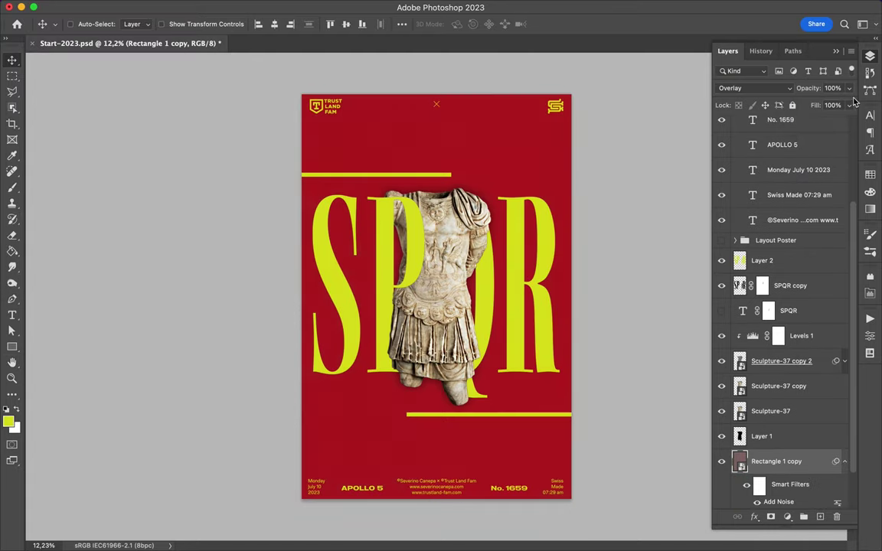
scroll(460, 176, "up", 5)
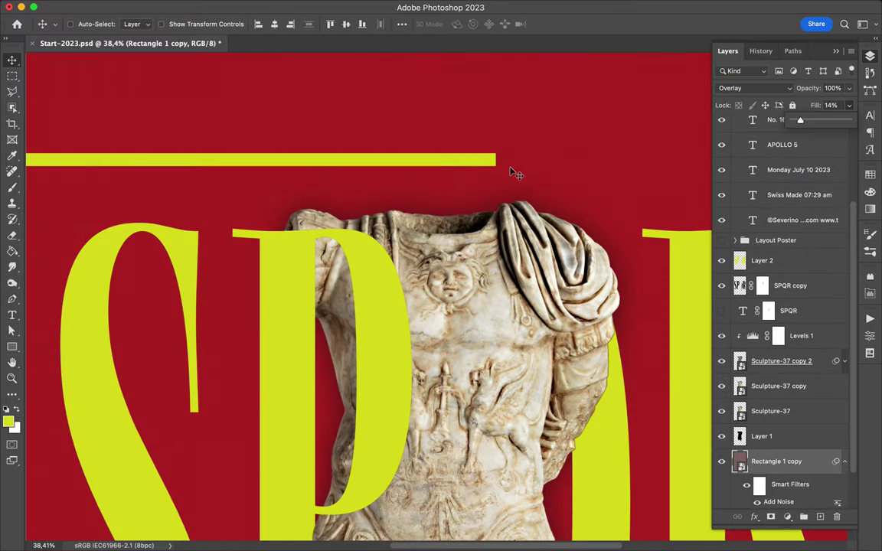
scroll(505, 186, "down", 5)
key("ctrl+s")
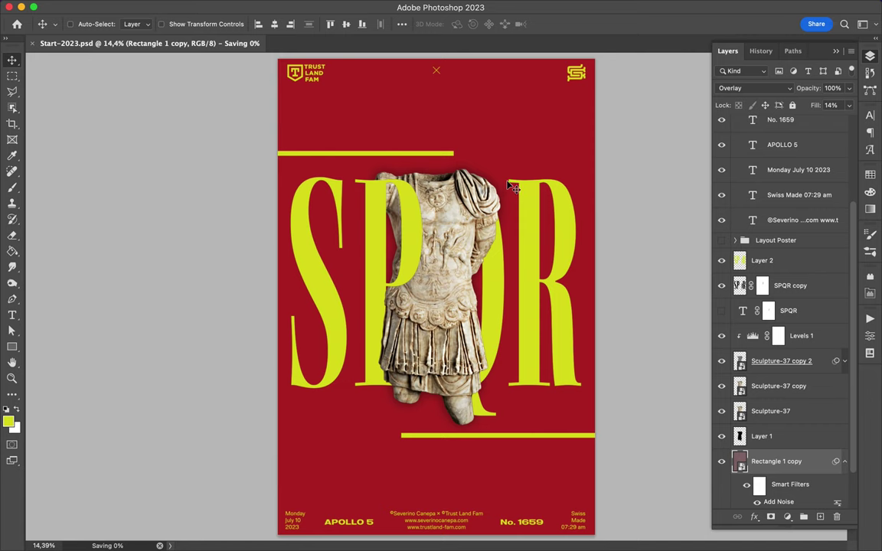
scroll(575, 262, "down", 1)
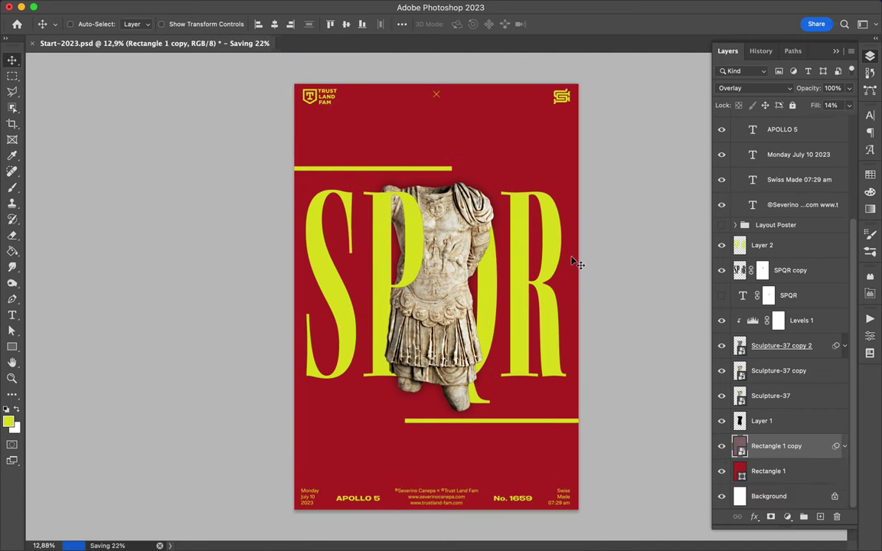
left_click(795, 370)
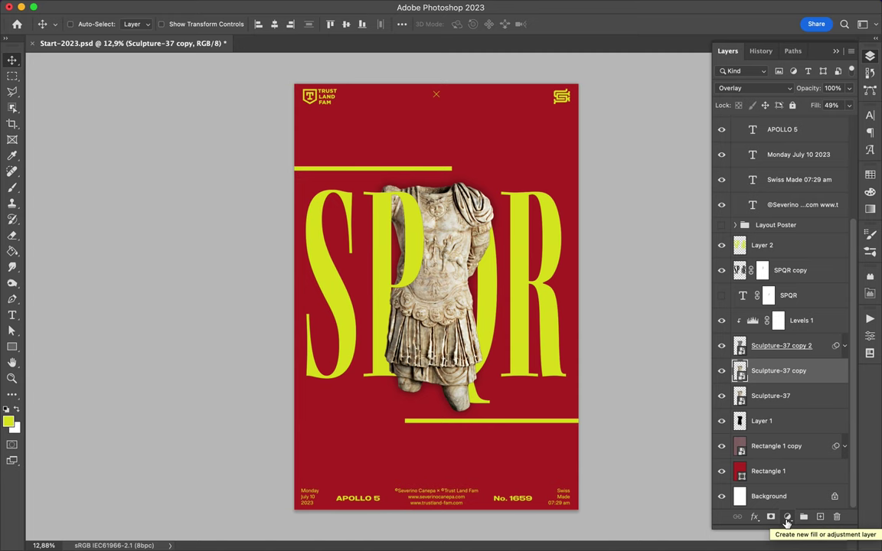
Add a Color Balance adjustment pushing the midtones toward red and magenta.
left_click(820, 517)
key("ctrl+z")
left_click(787, 516)
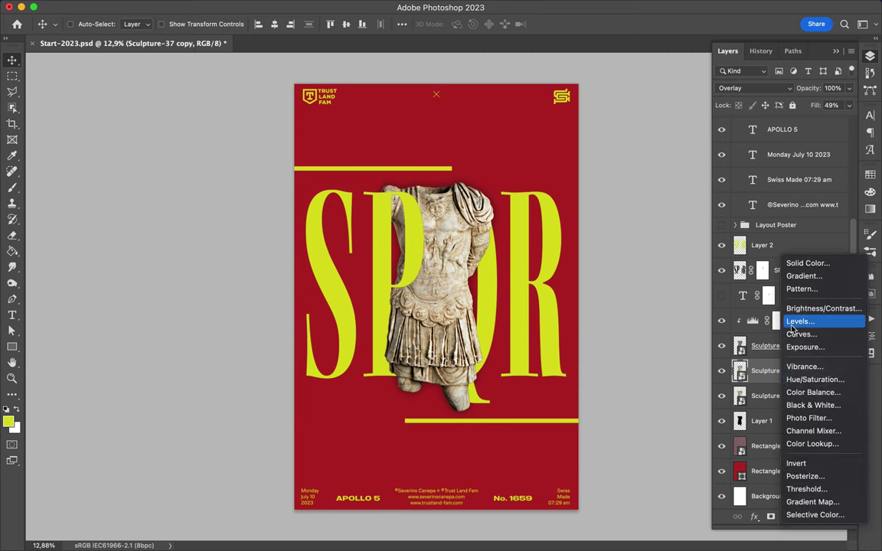
left_click(804, 392)
left_click_drag(742, 371, 808, 370)
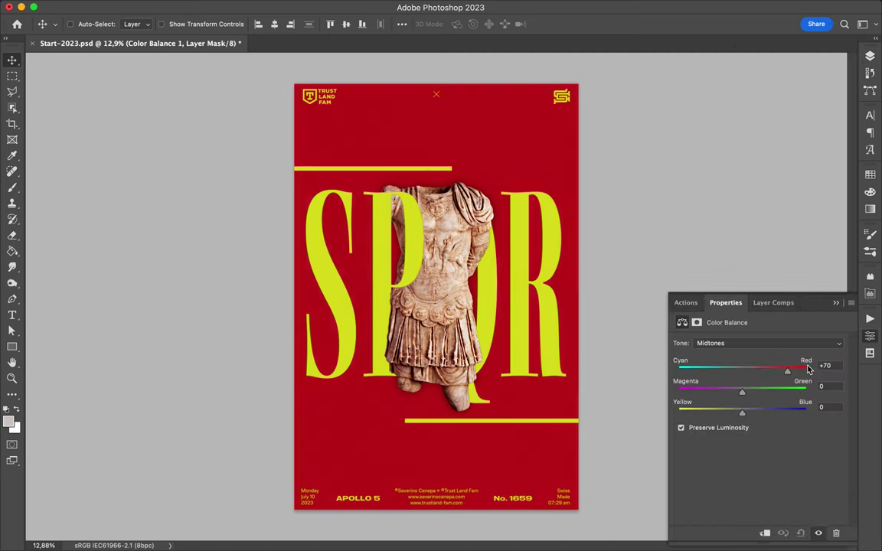
mouse_move(750, 397)
left_mouse_down()
mouse_move(714, 398)
mouse_move(740, 393)
mouse_move(798, 413)
mouse_move(737, 413)
left_mouse_up()
Shift the Color Balance highlights toward red and blue, and adjust the shadows' yellow–blue balance.
left_click(762, 343)
left_click(760, 355)
left_click_drag(742, 369, 770, 370)
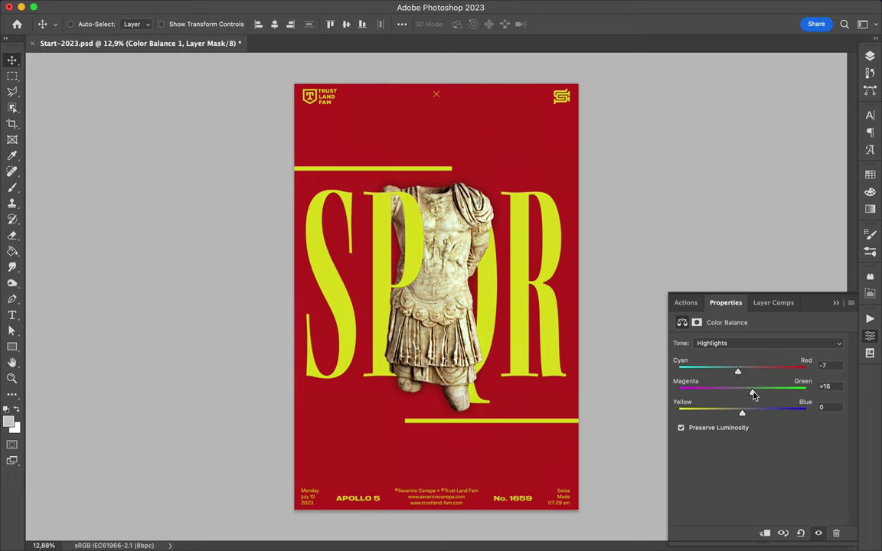
left_click_drag(742, 414, 750, 414)
left_click(750, 343)
left_click(736, 318)
mouse_move(748, 392)
left_mouse_down()
mouse_move(703, 413)
mouse_move(762, 418)
left_mouse_up()
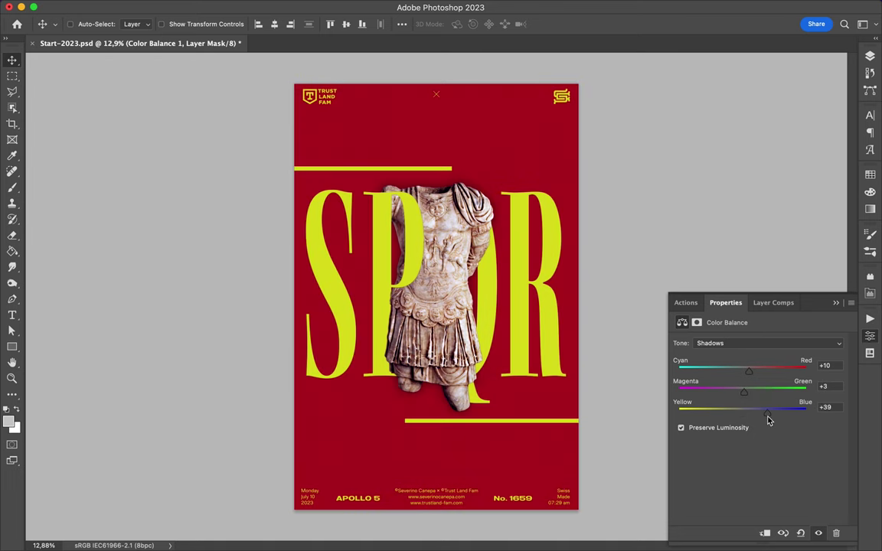
Move Color Balance 1 above Layer 2 and save the document.
key("F7")
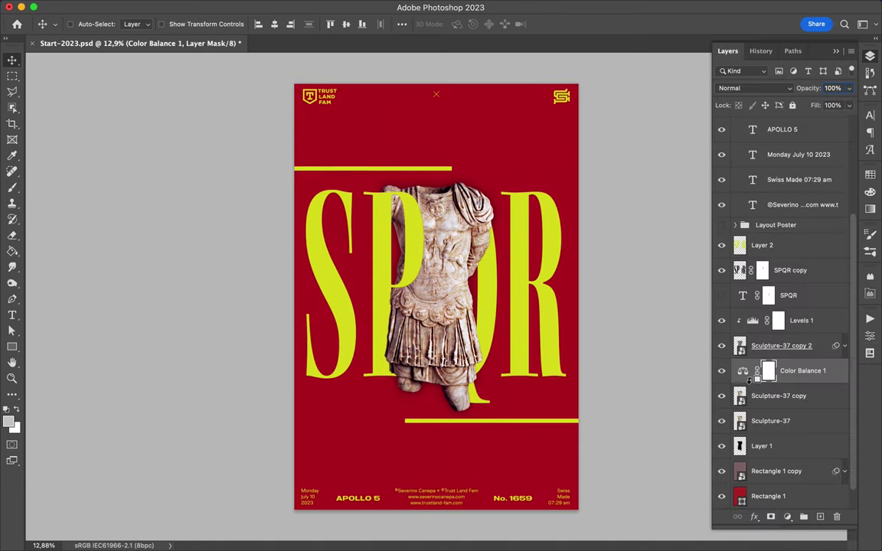
left_click_drag(750, 386, 750, 236)
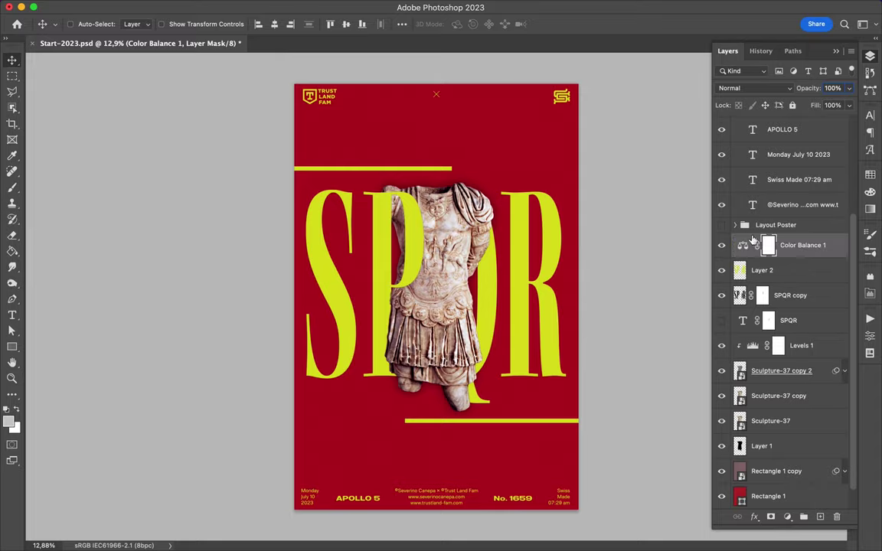
key("ctrl+s")
left_click(595, 7)
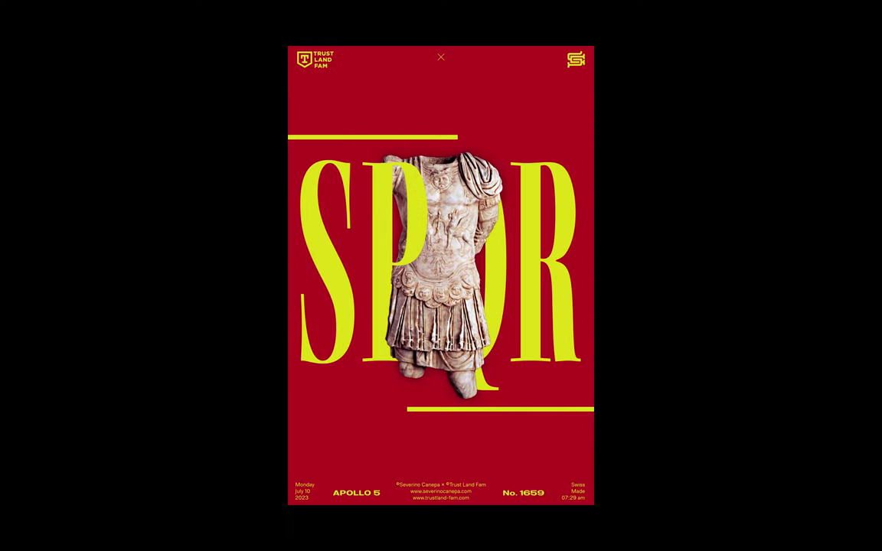